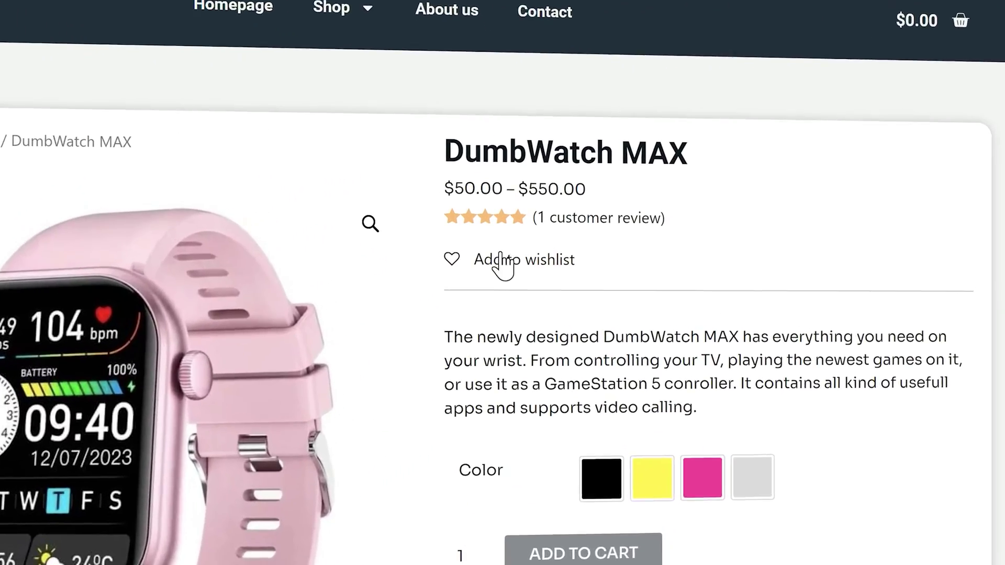
- Add the DumbWatch MAX to the wishlist, then move the pink one from the wishlist to the cart
click(491, 259)
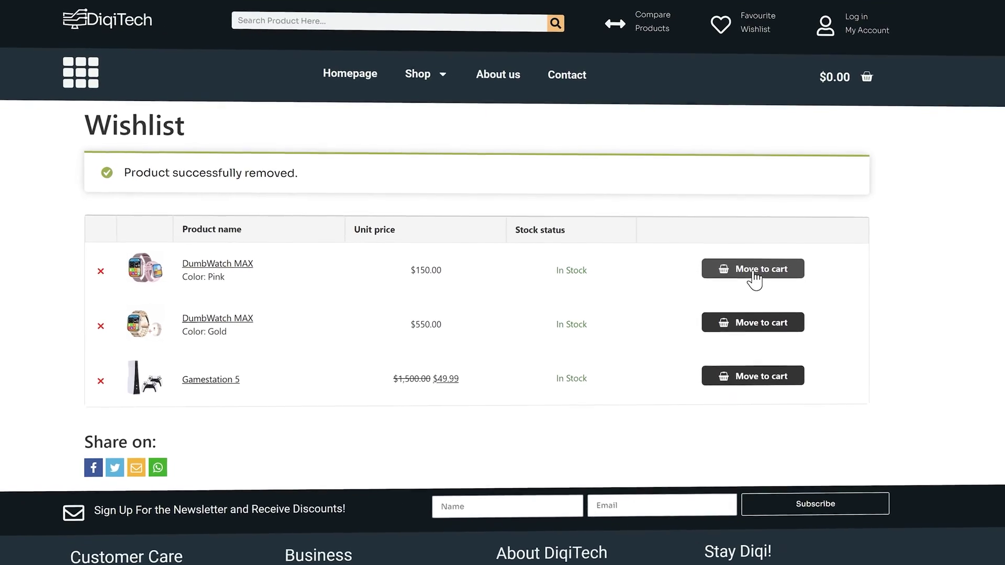
click(753, 273)
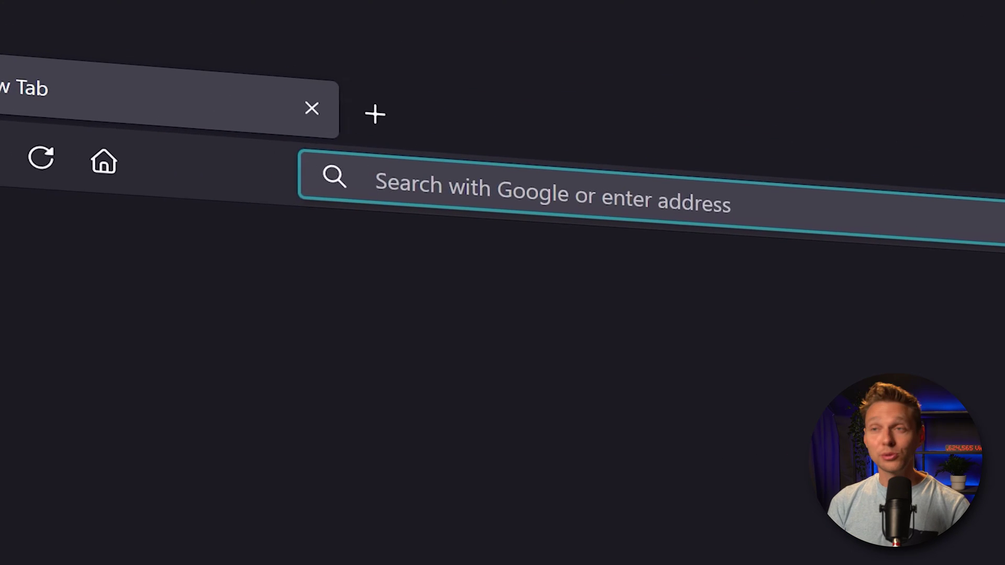
- Go to wp.discount/wishlist in the new tab to load the YITH plugins site
text(wp.discount)
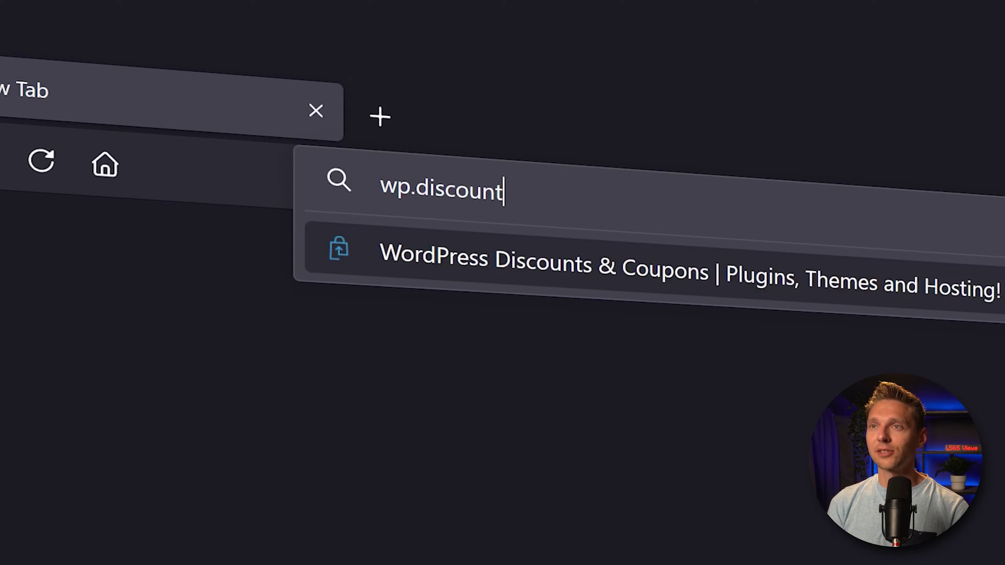
text(/wishlis)
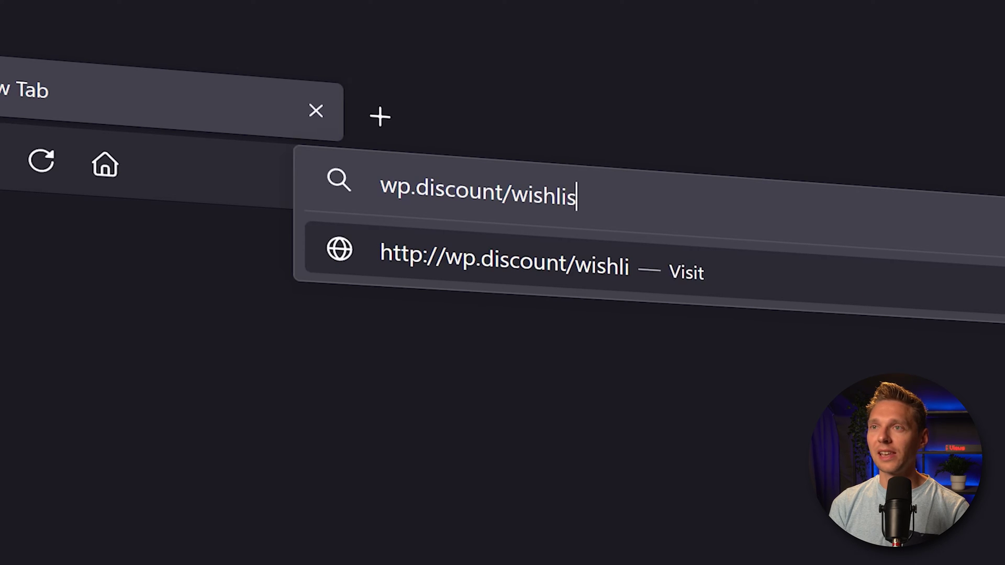
text(t)
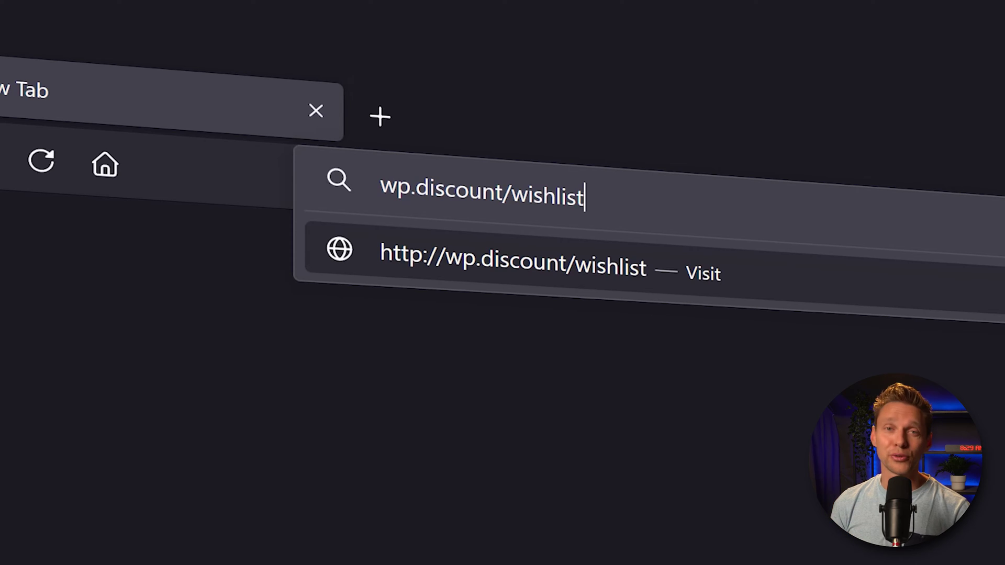
key(Return)
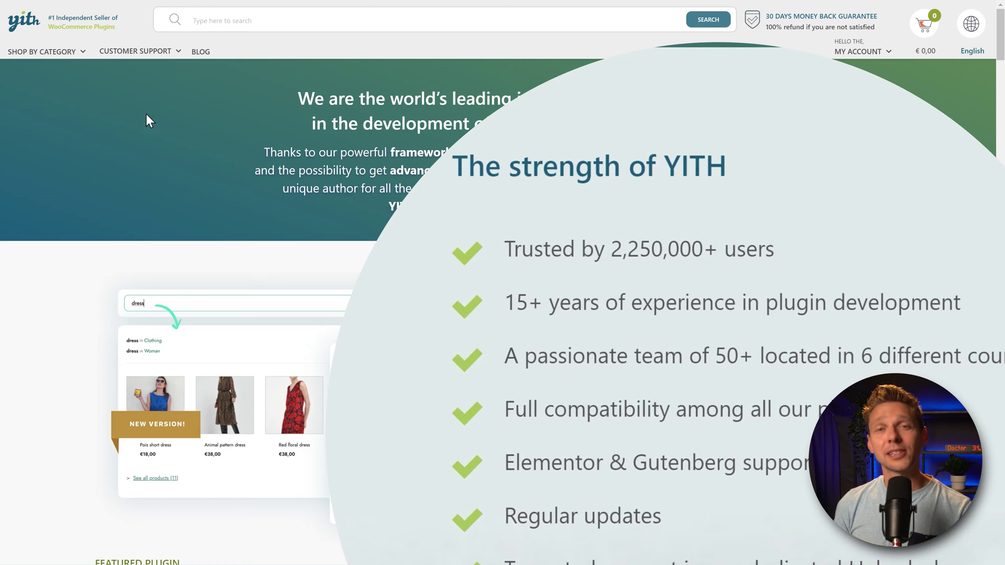
- Download the free YITH WooCommerce Wishlist zip from the full plugin list
mouse_move(72, 58)
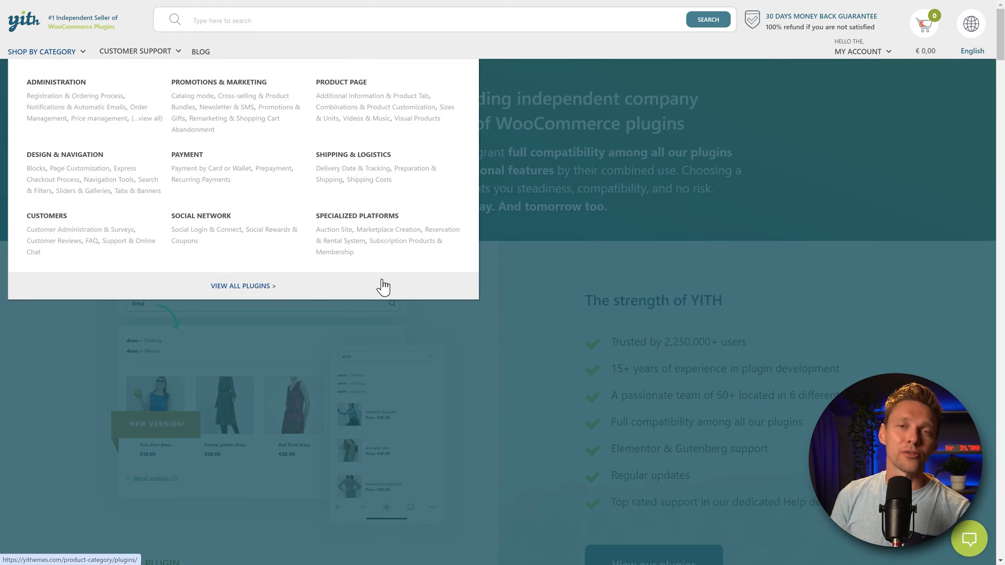
click(381, 286)
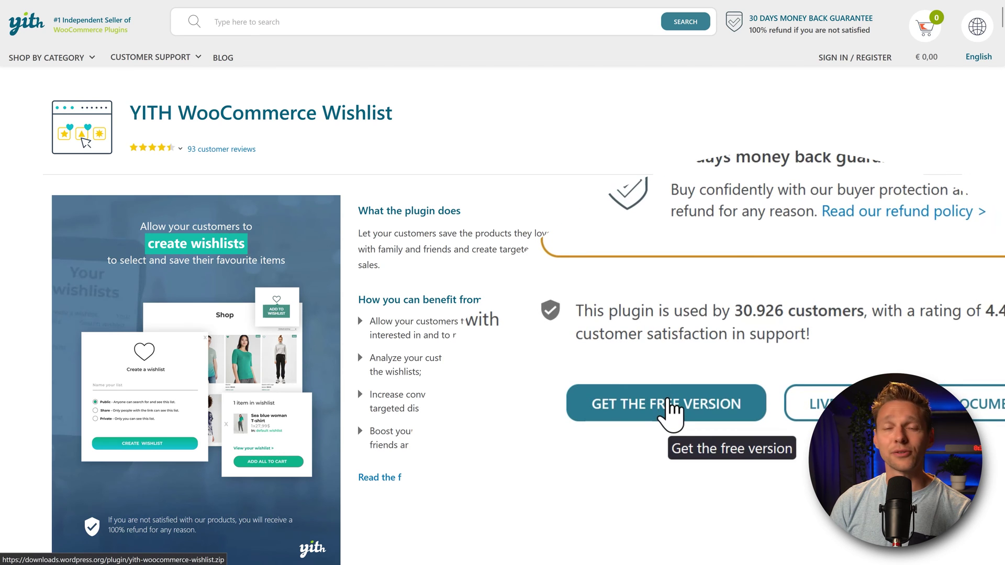
click(671, 411)
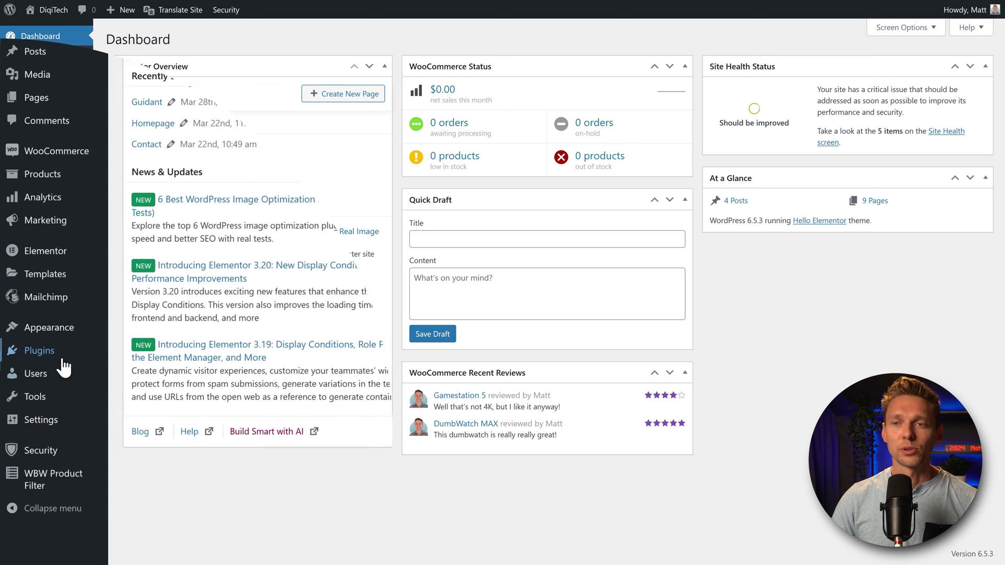
- Upload yith-woocommerce-wishlist.zip as a new plugin, install it and activate it
mouse_move(50, 361)
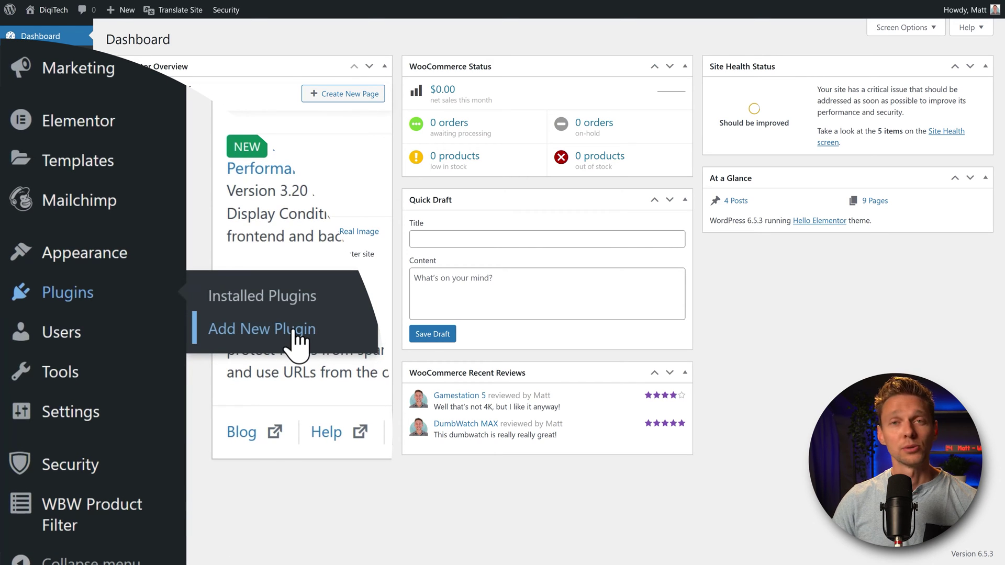
click(294, 335)
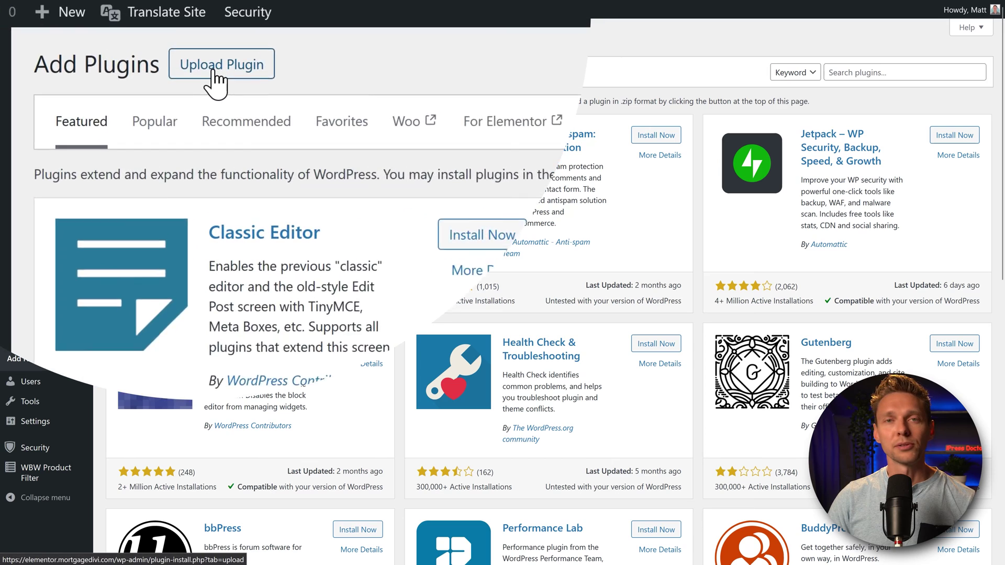
click(214, 68)
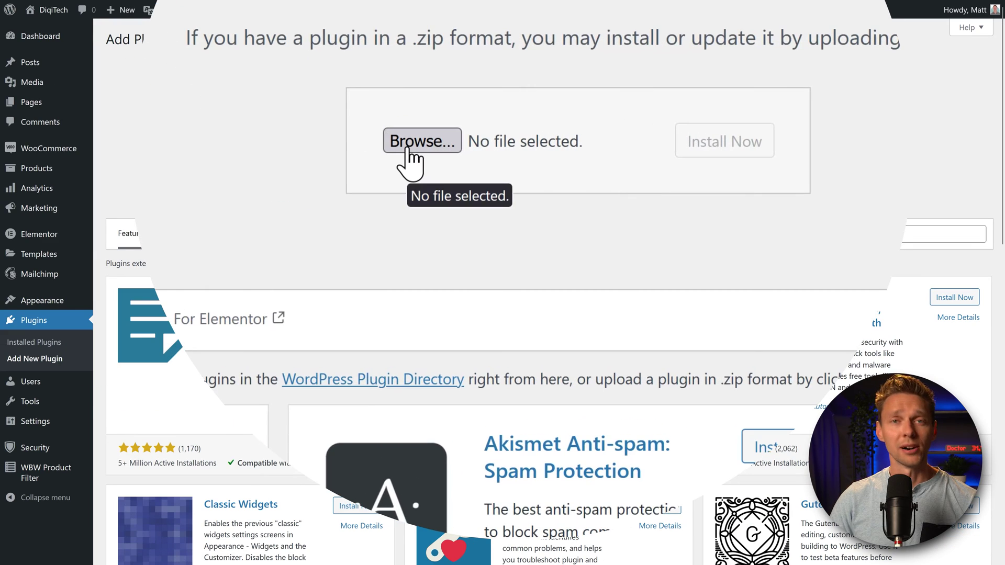
click(409, 149)
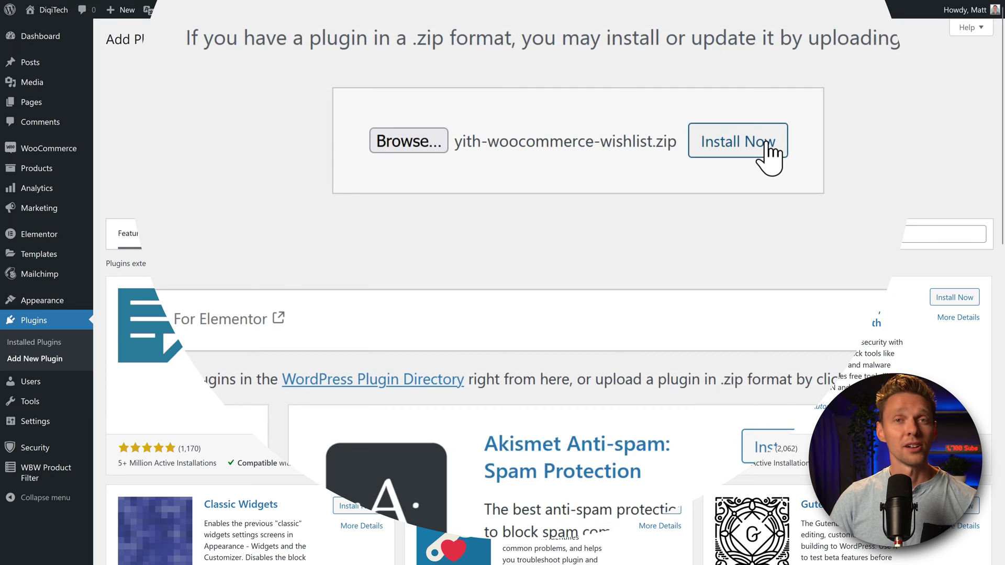
click(765, 147)
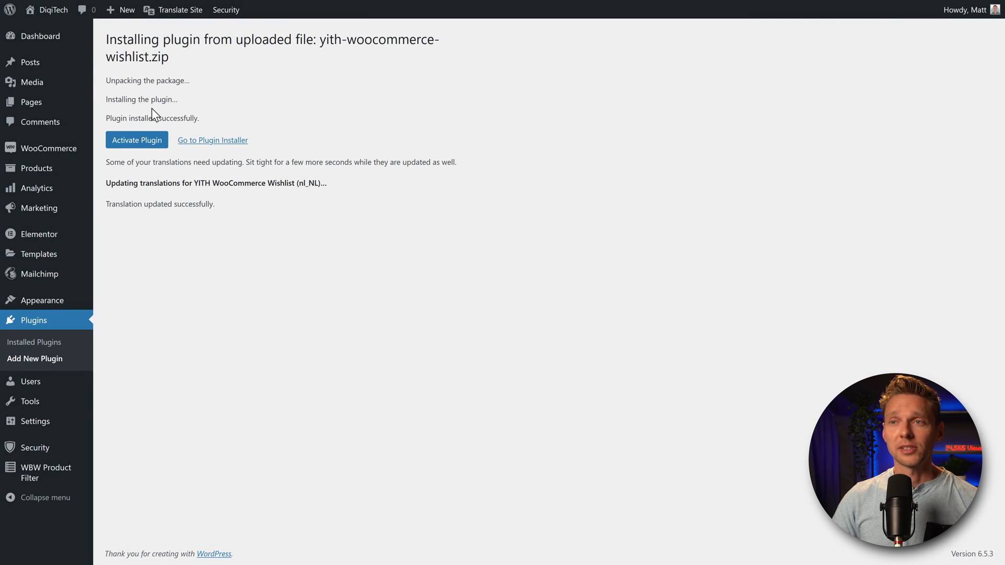
click(130, 148)
mouse_move(51, 287)
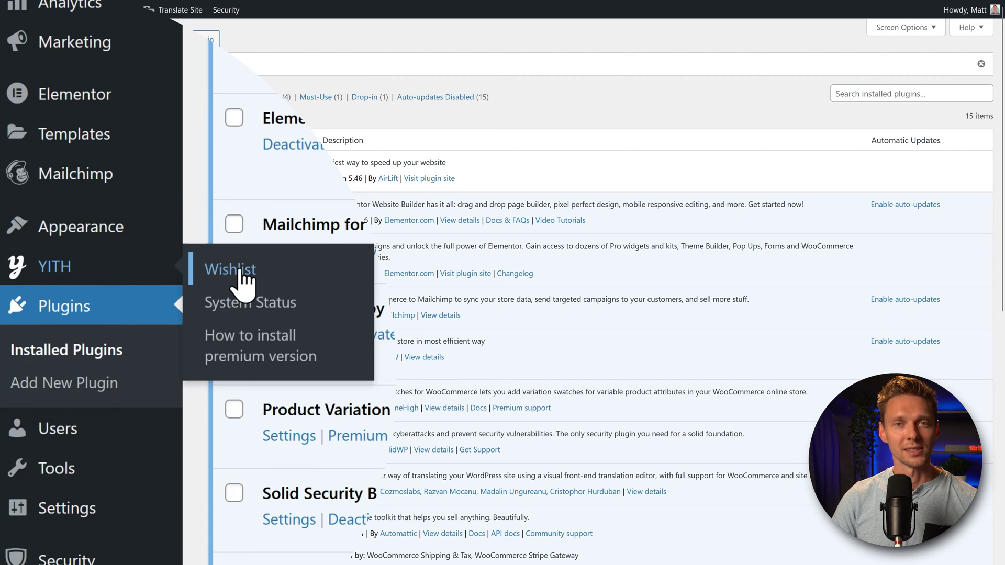
- Enable AJAX loading in YITH Wishlist's General settings and save the options
click(230, 269)
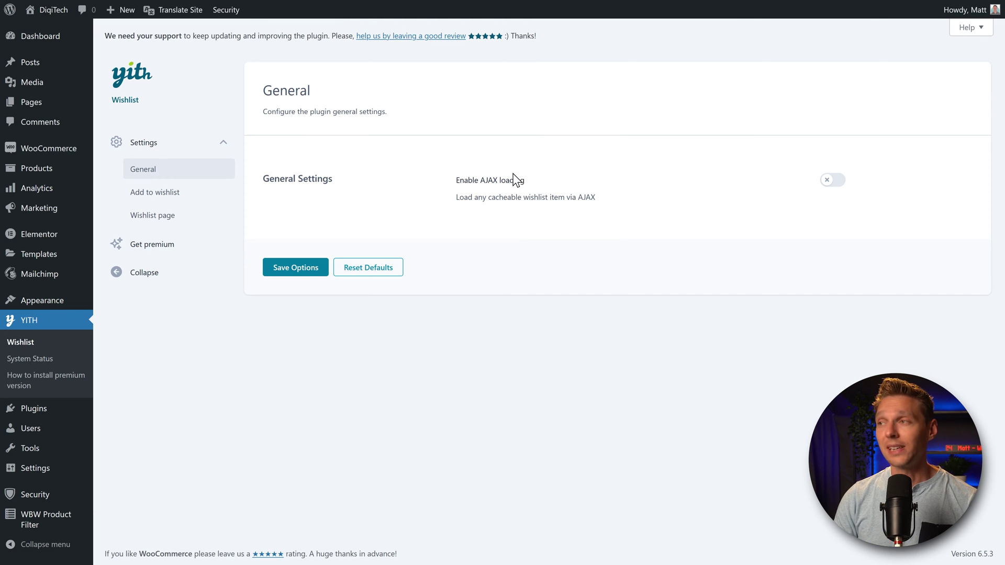
click(838, 183)
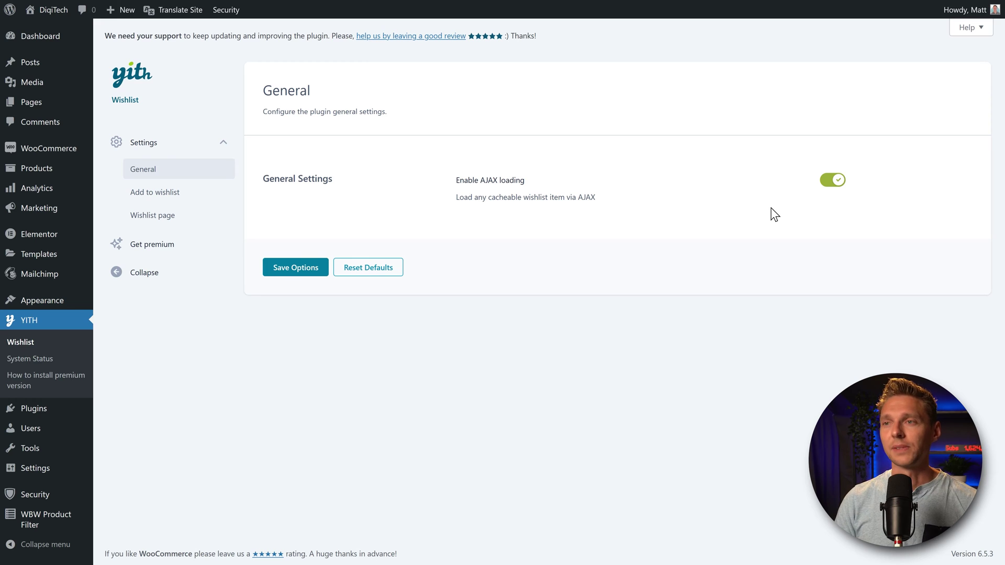
click(291, 272)
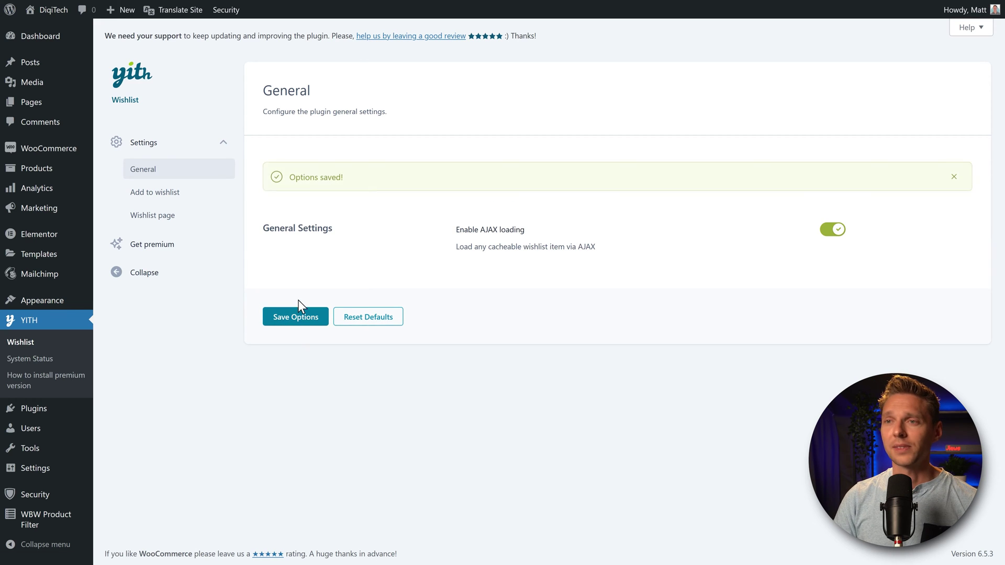
- Set 'After product is added to wishlist' to Show 'Remove from list' link
click(157, 193)
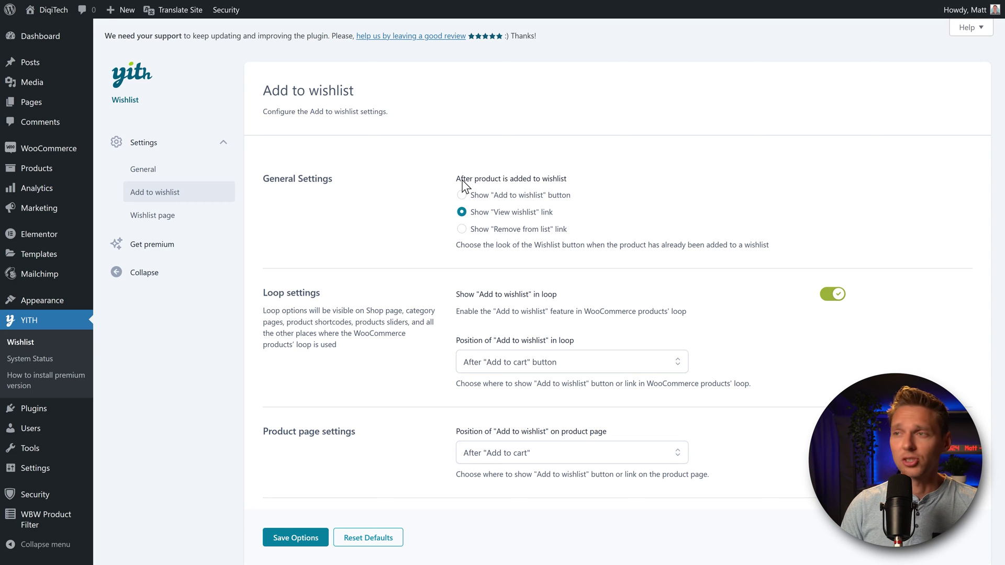
click(497, 195)
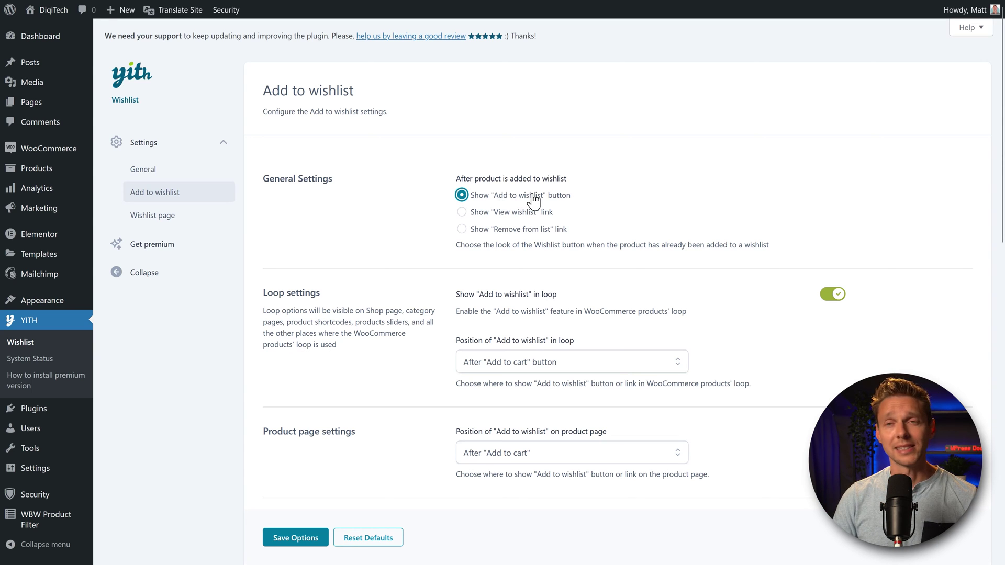
click(518, 215)
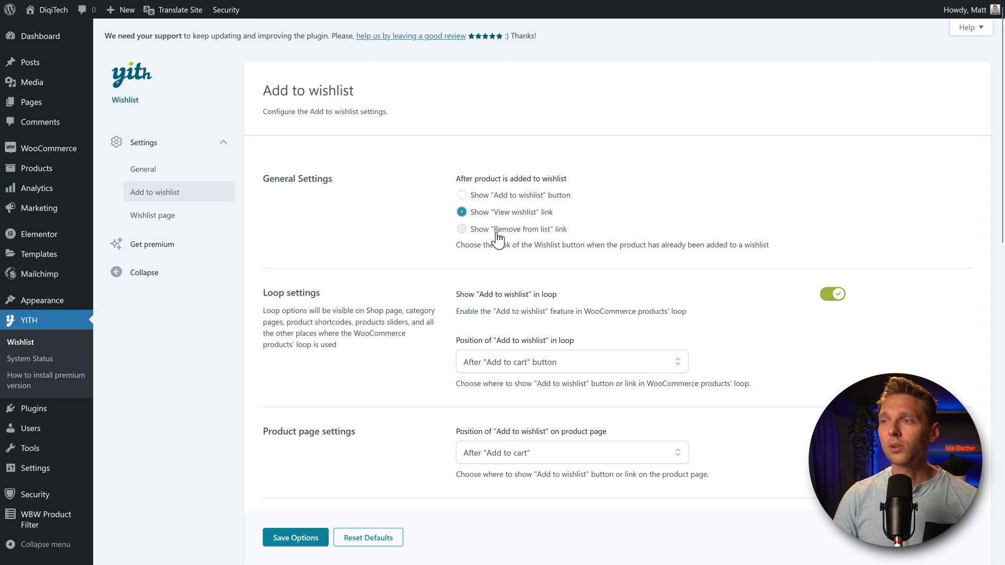
click(500, 233)
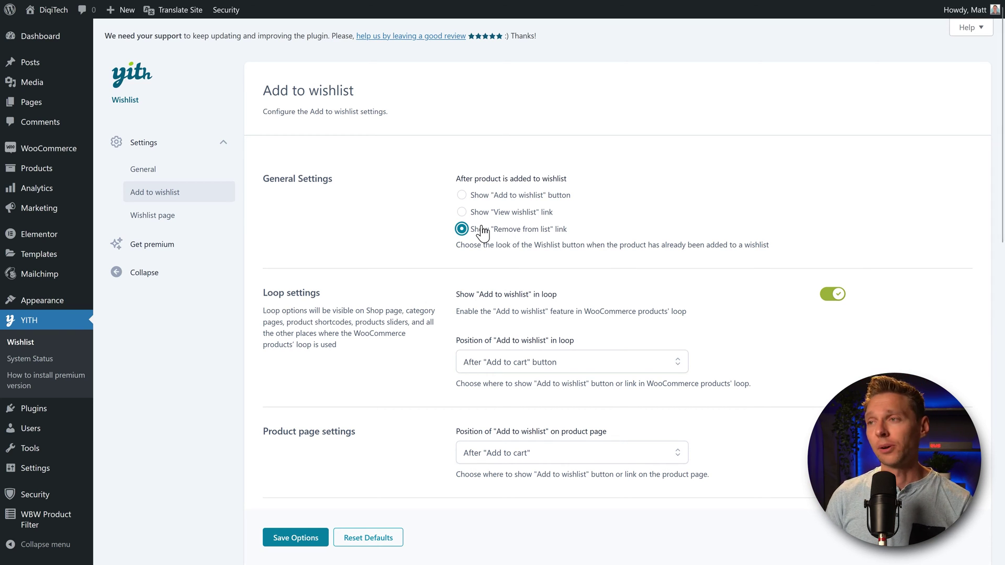
- Turn off the Add to wishlist button in product loops
scroll(404, 225, down, 2)
scroll(403, 225, down, 1)
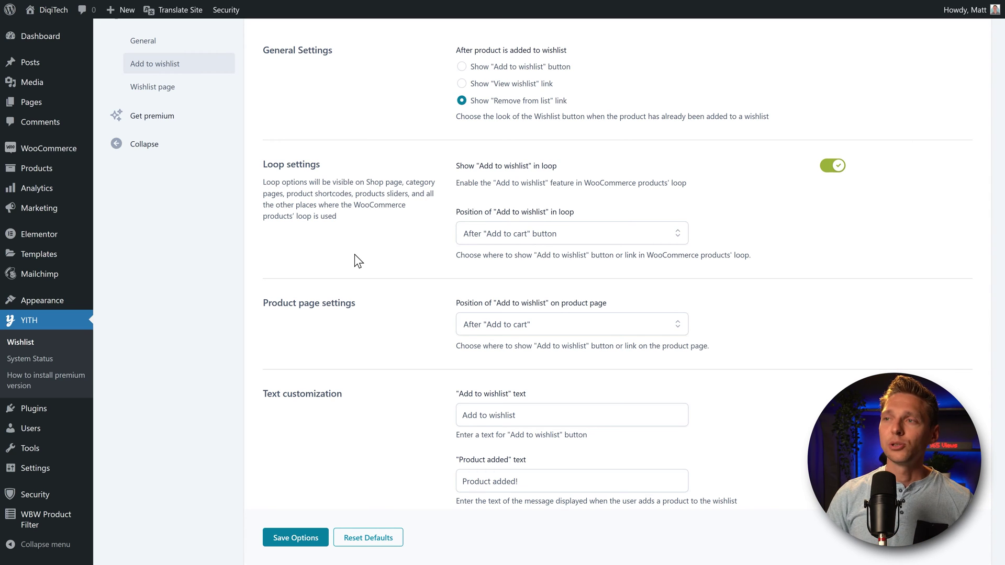
click(544, 233)
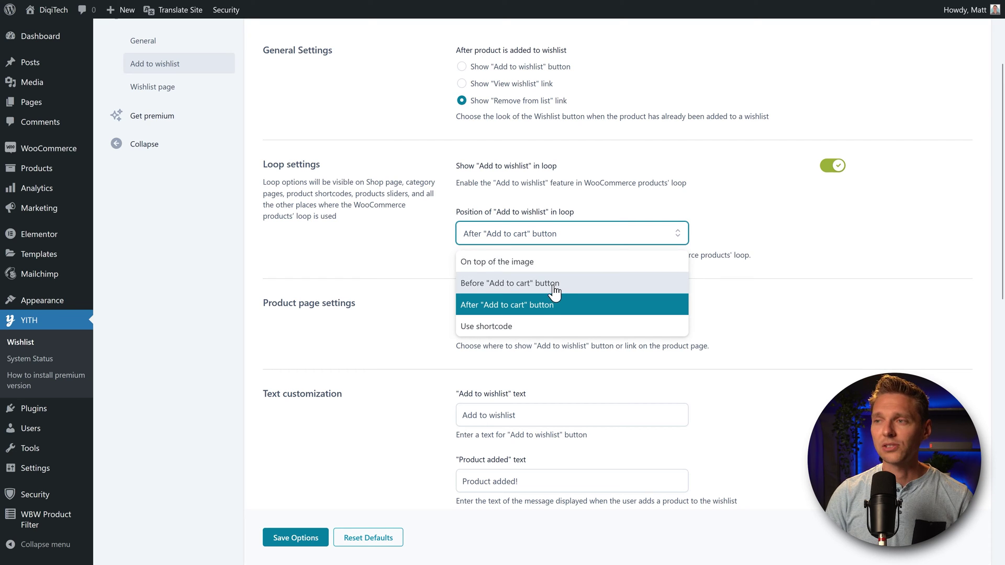
click(531, 327)
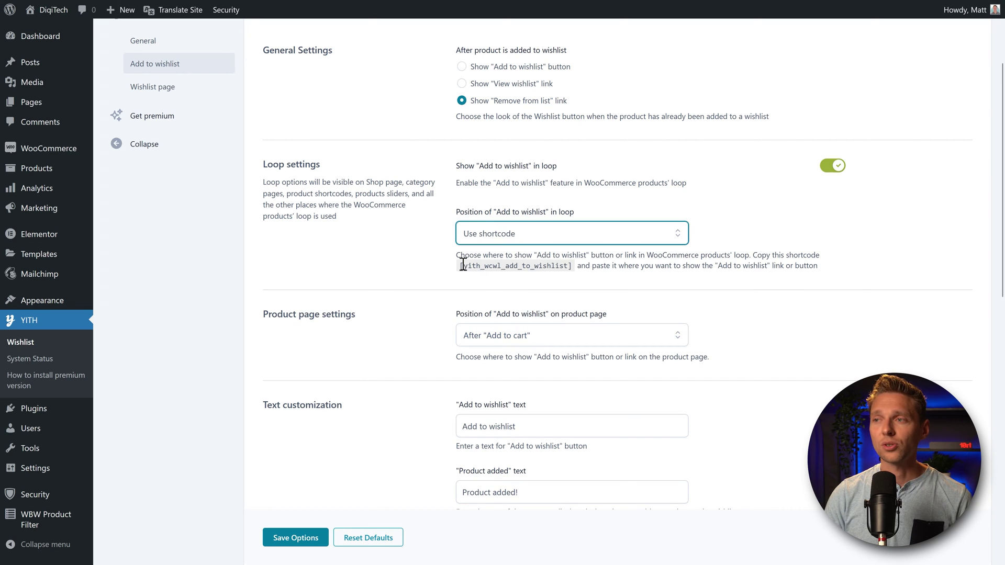
drag(463, 264, 586, 269)
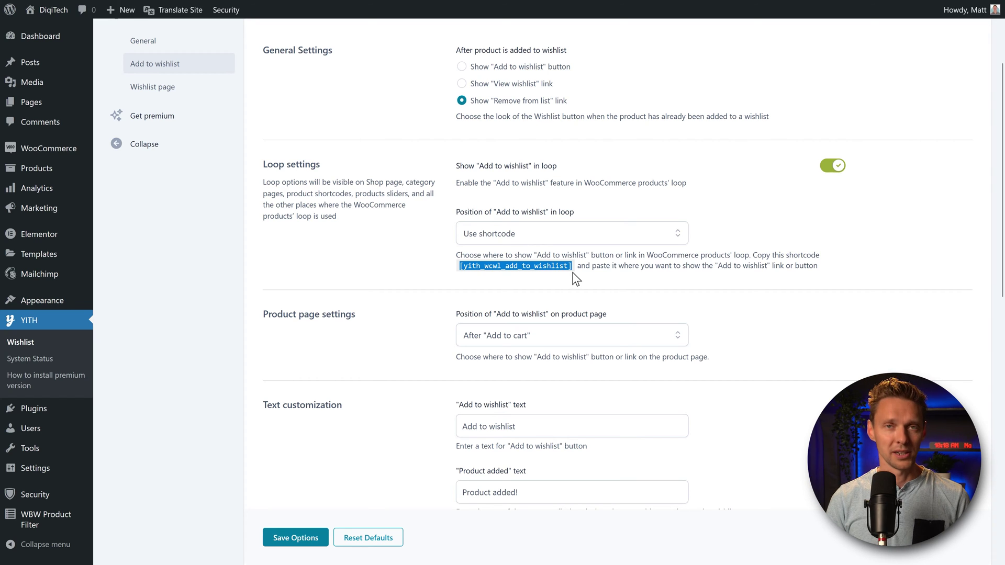
click(580, 269)
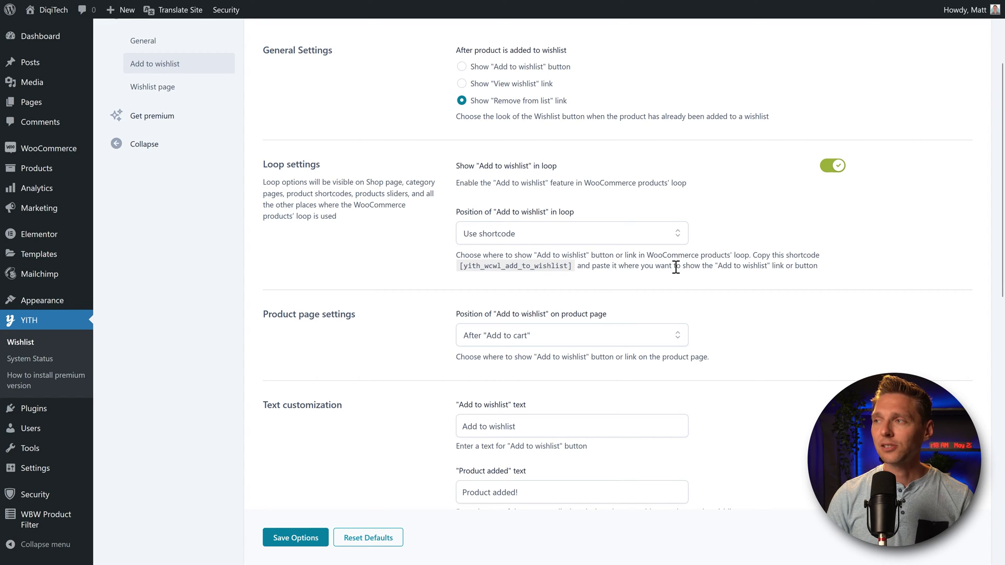
click(836, 173)
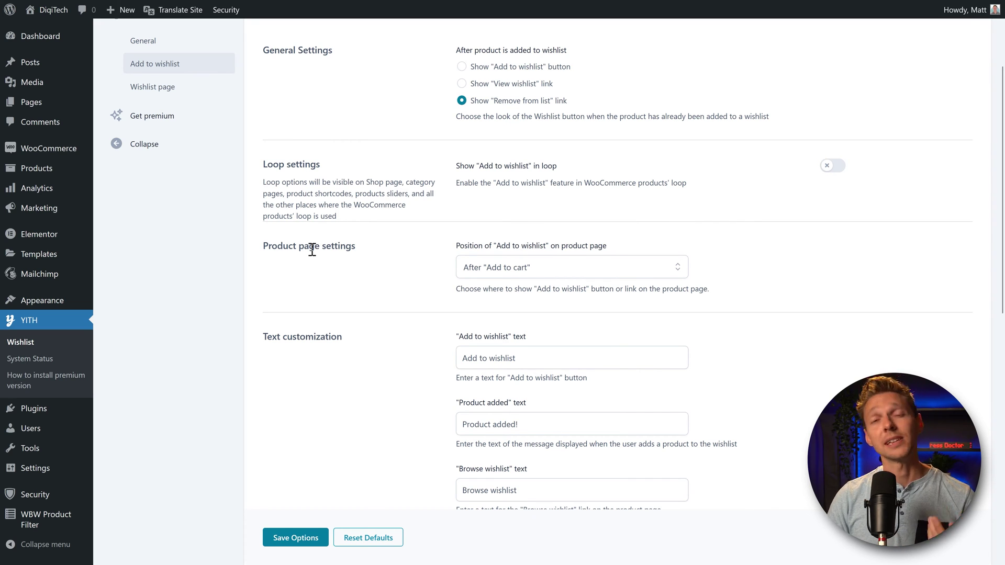
- Keep the product page wishlist button position at After 'Add to cart'
click(517, 273)
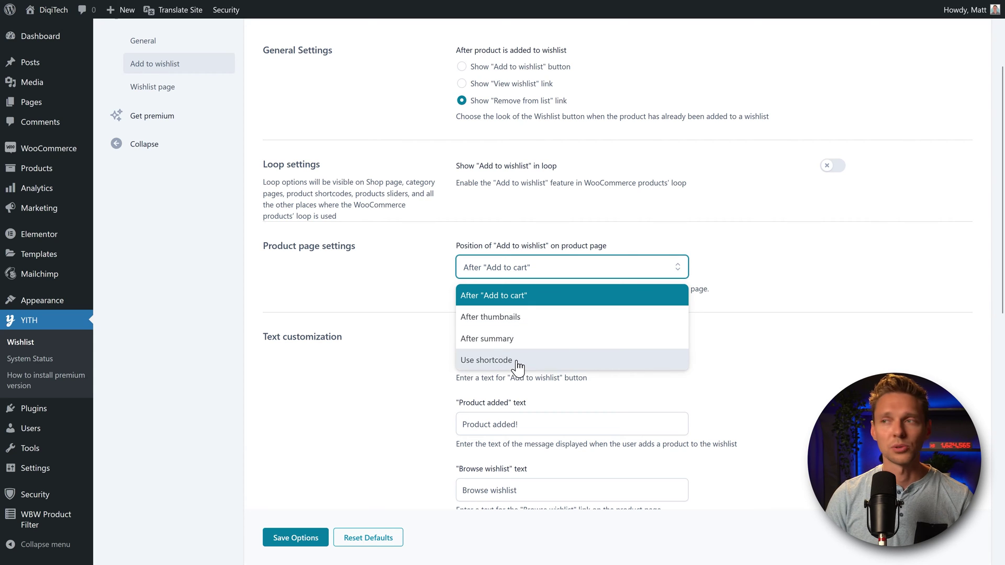
click(776, 293)
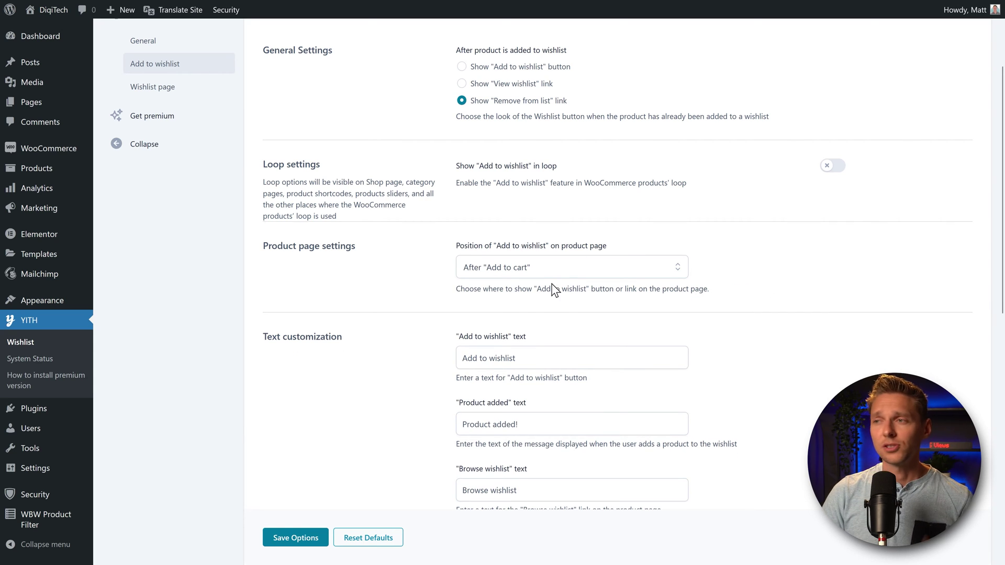
middle_click(758, 260)
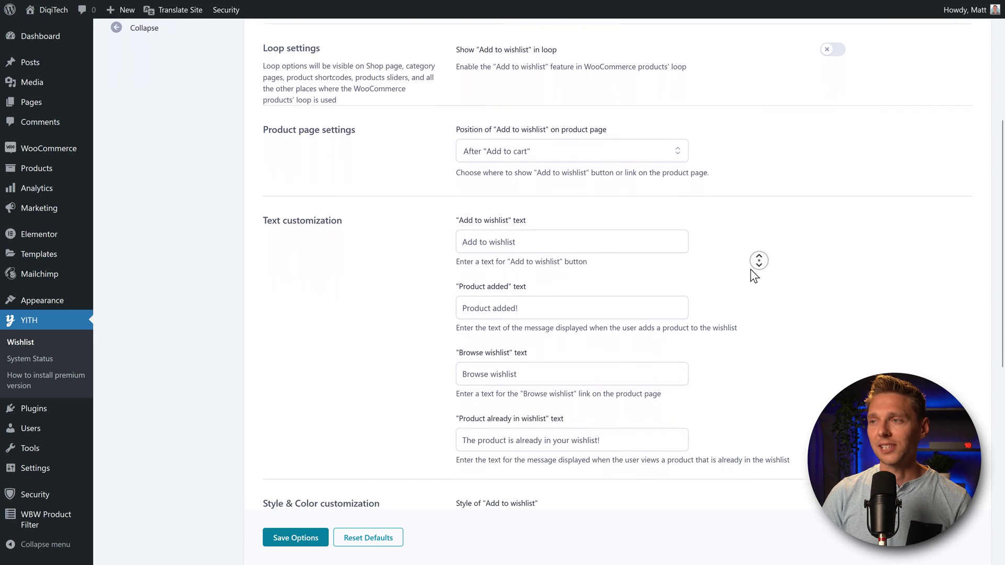
click(754, 269)
click(539, 157)
click(546, 217)
click(553, 281)
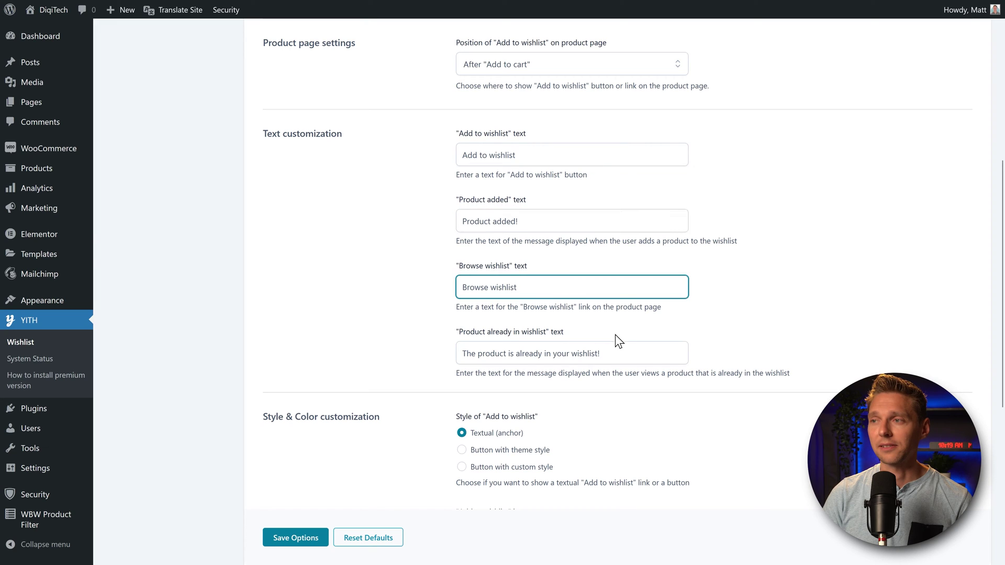
click(623, 346)
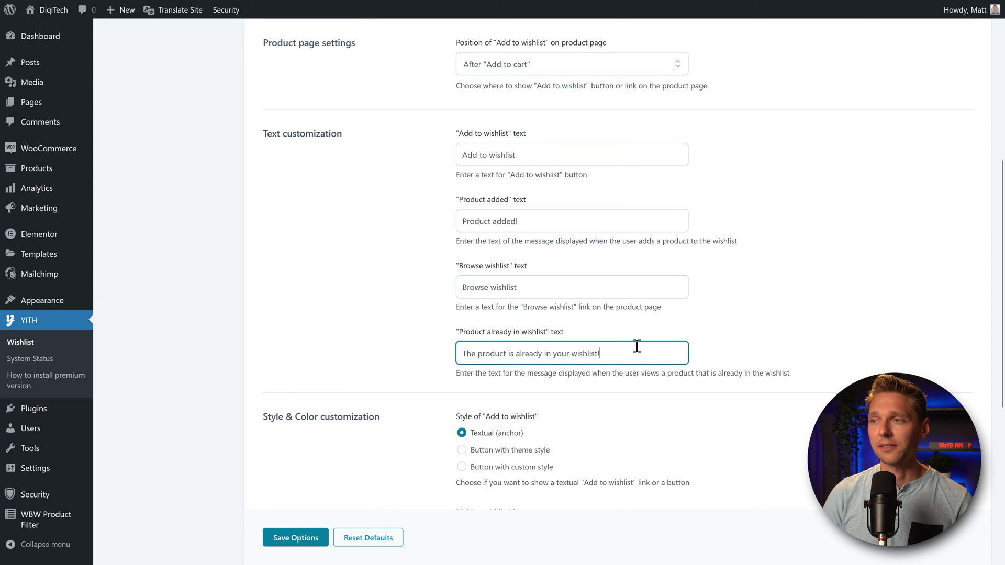
middle_click(789, 303)
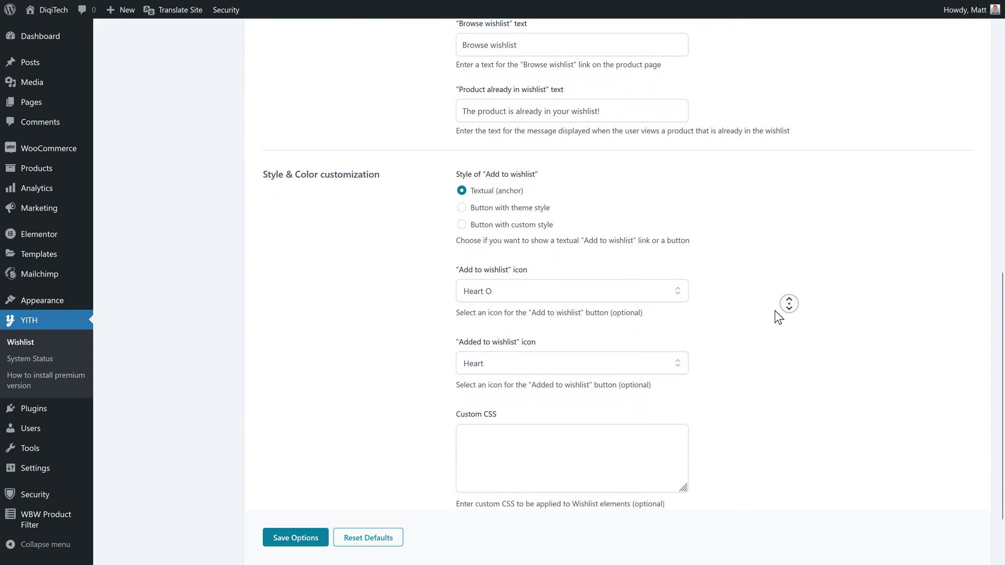
middle_click(775, 309)
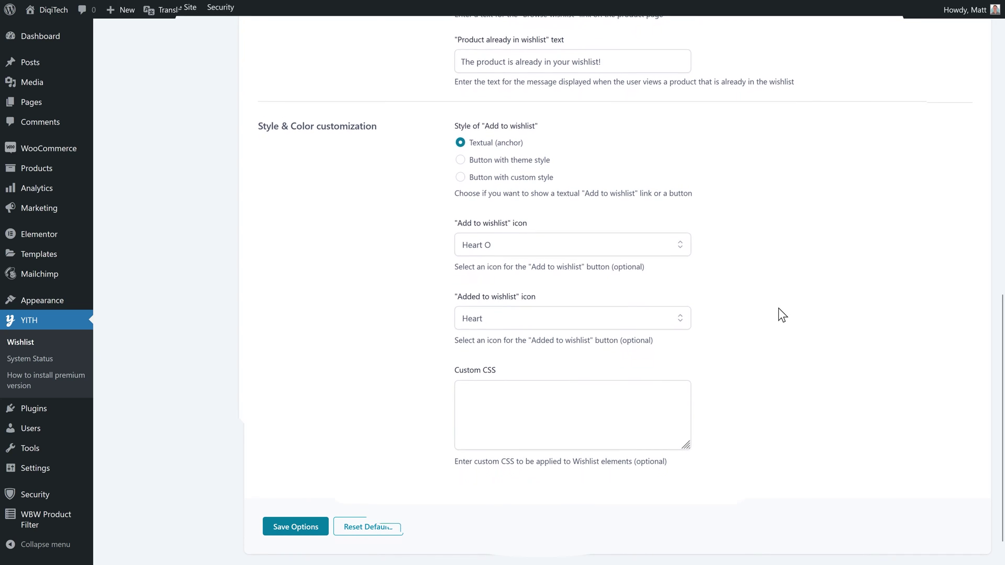
click(454, 157)
click(456, 191)
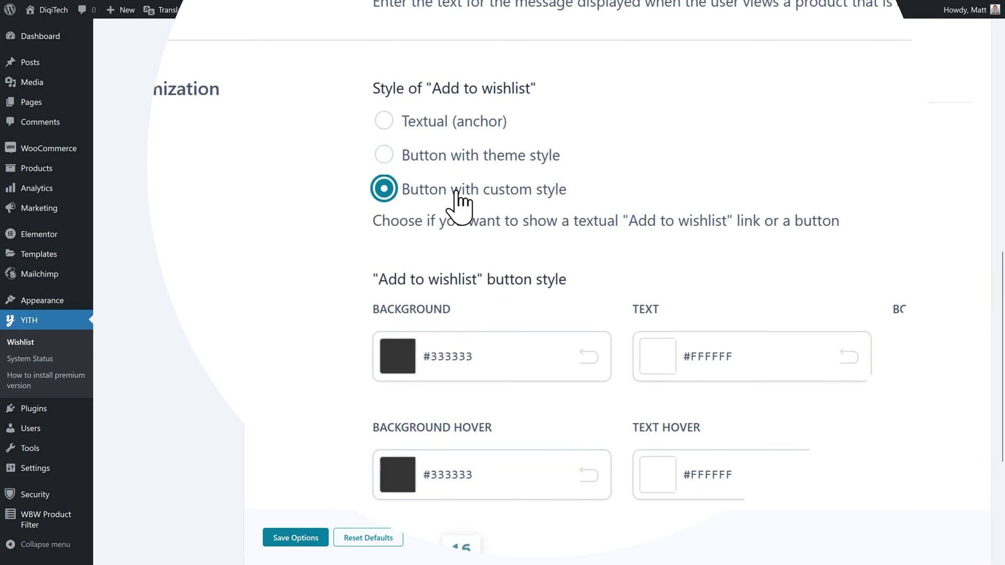
click(447, 123)
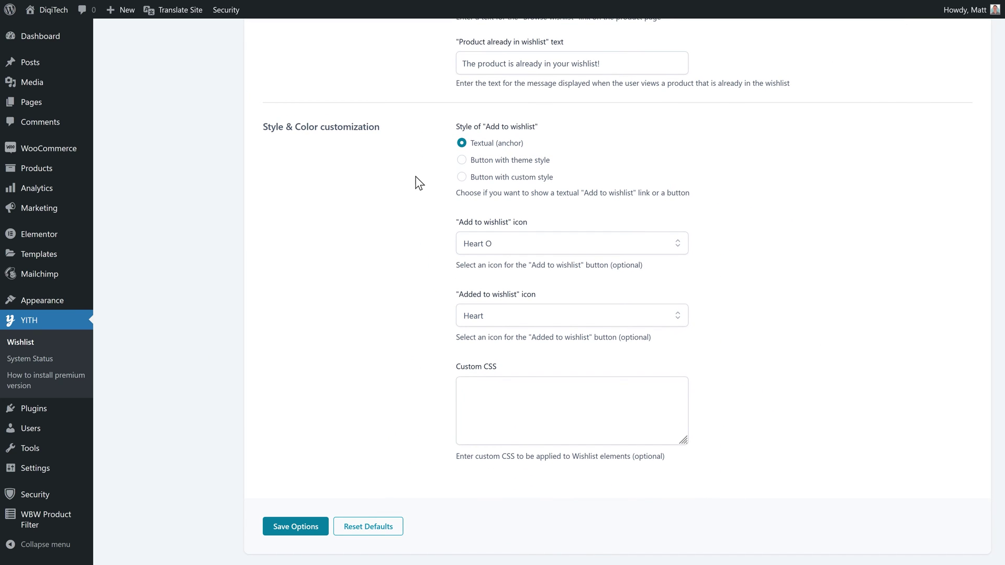
- Save the Add to wishlist settings and open Elementor's Theme Builder templates
click(293, 527)
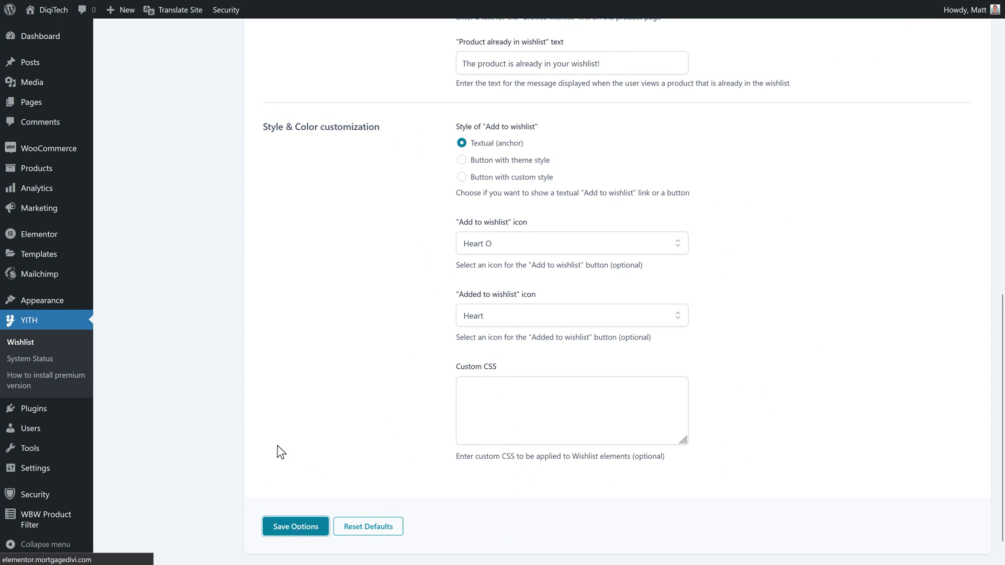
mouse_move(58, 256)
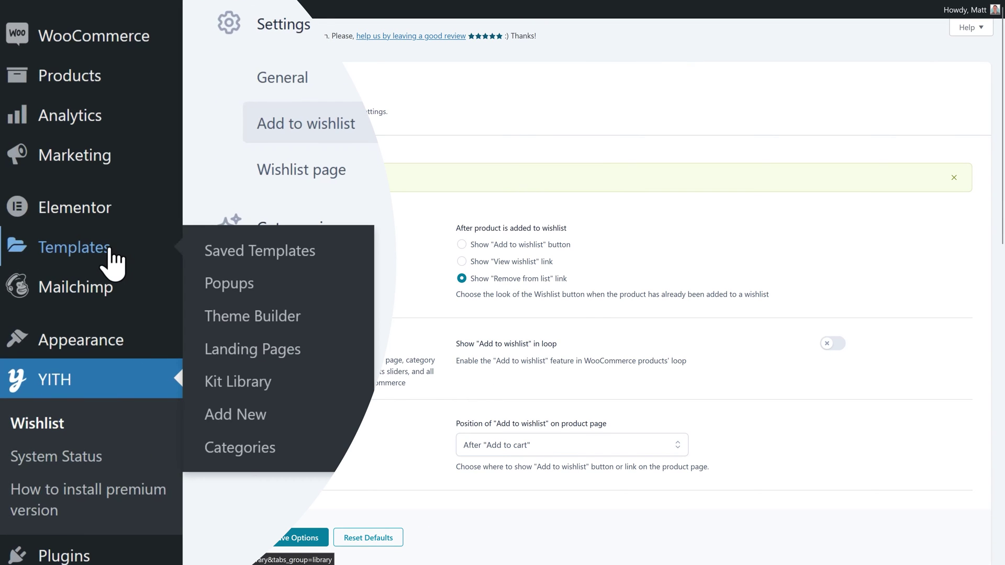
click(251, 314)
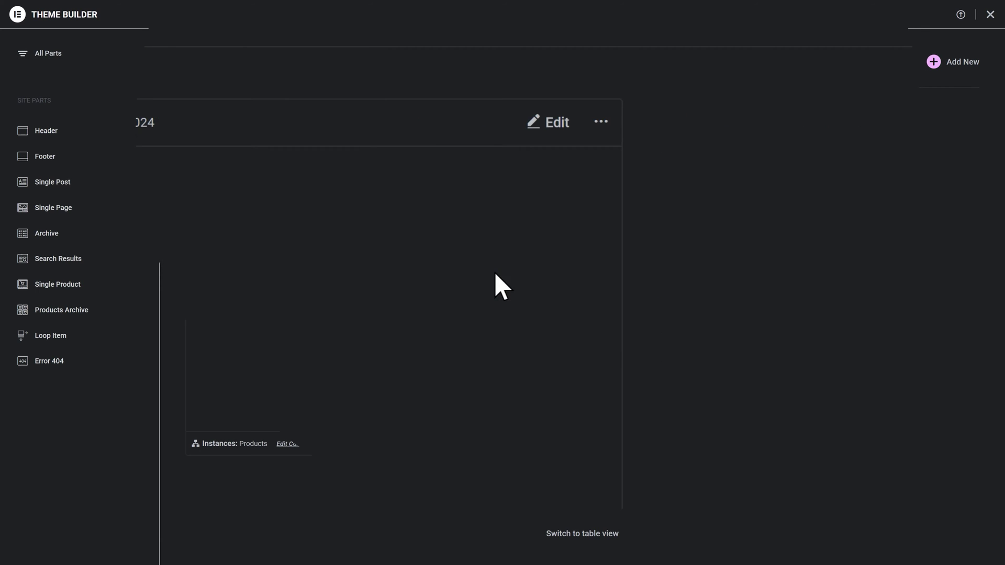
- Edit the single product template and place the YITH Wishlist Add button below the rating
click(542, 126)
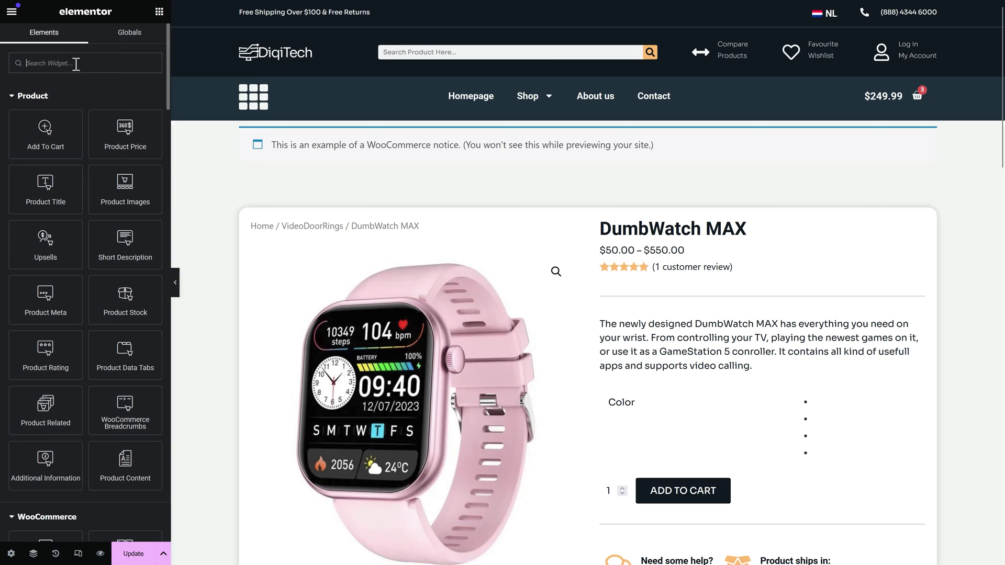
text(wish)
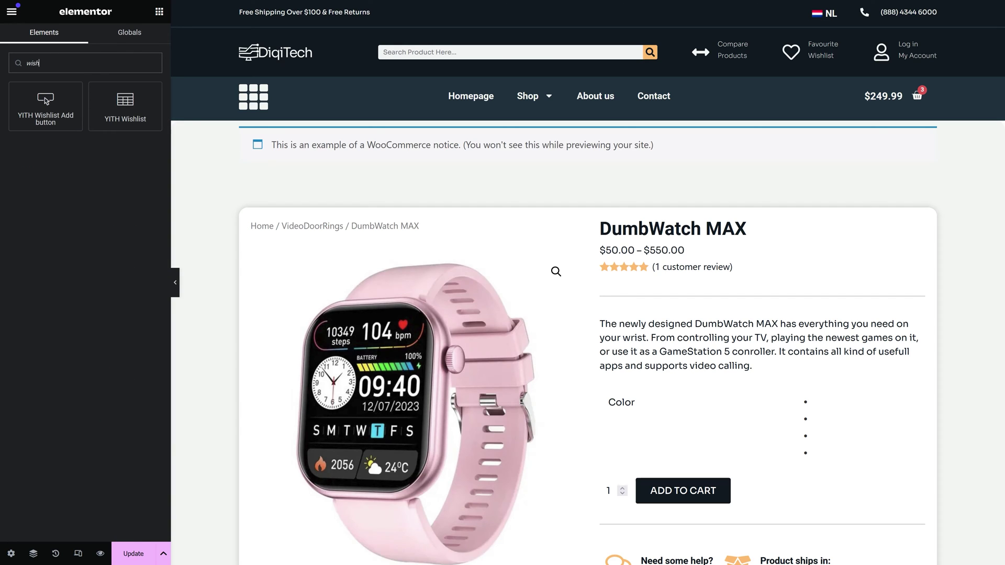
drag(46, 99, 619, 282)
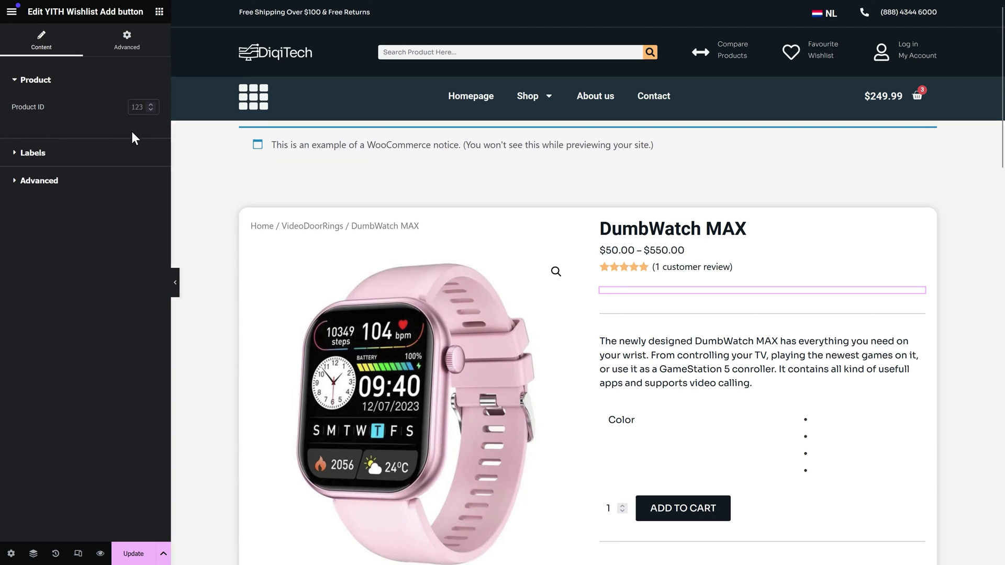
- Paste a custom CSS class into the wishlist button widget's advanced options
click(30, 153)
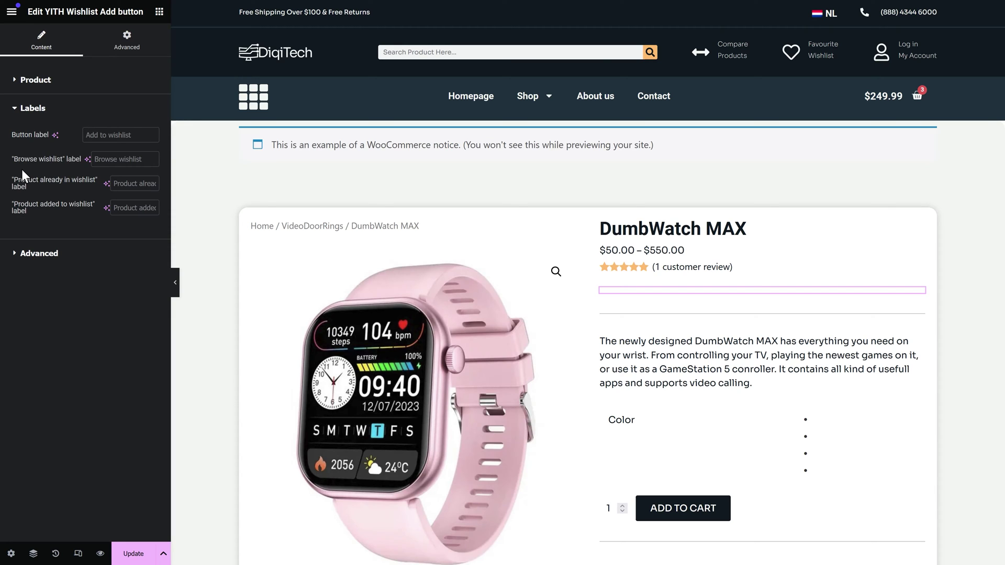
click(36, 252)
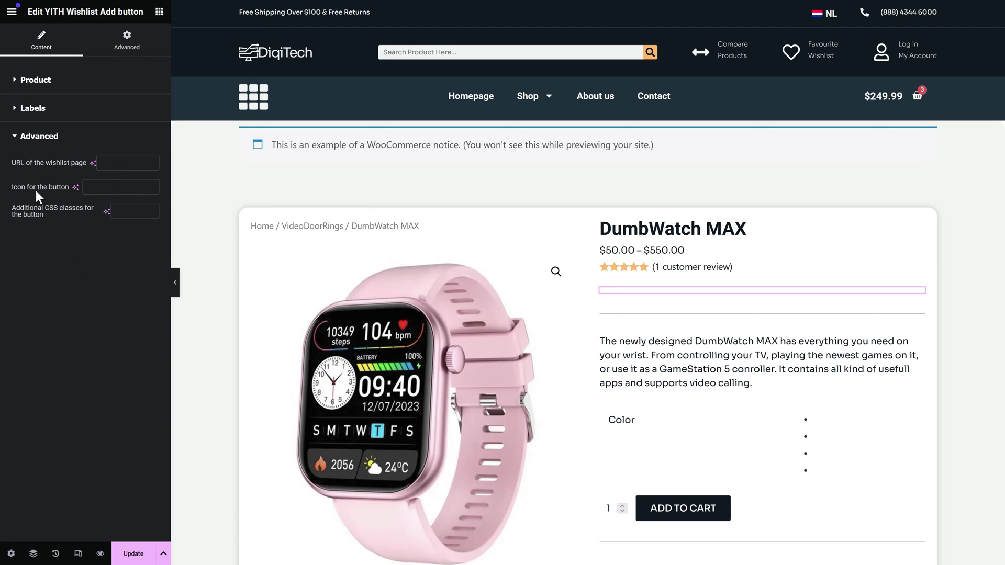
key(ctrl+v)
- Set unlinked top and bottom margins to -15 px and update the template
click(134, 52)
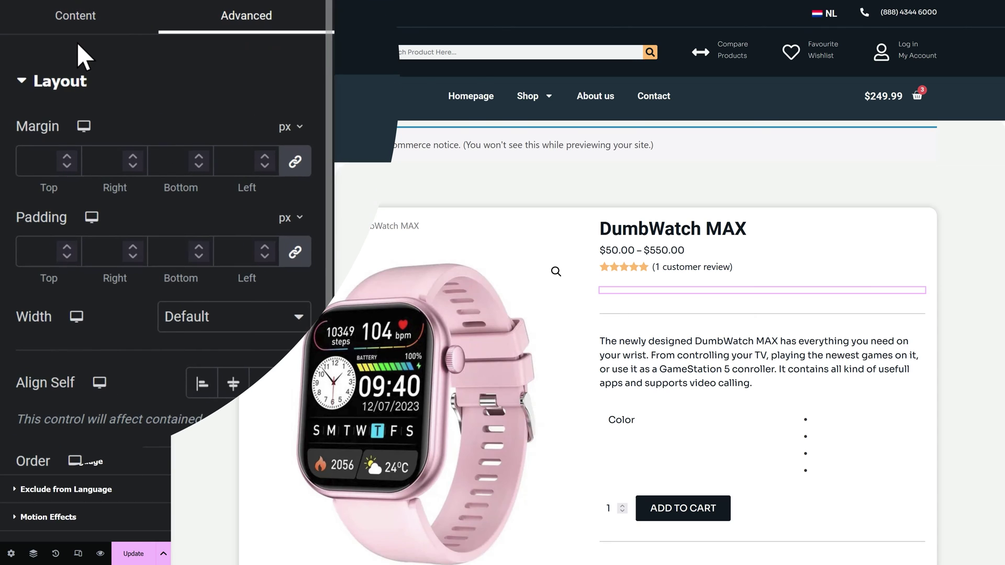
click(295, 162)
double_click(39, 160)
text(-15)
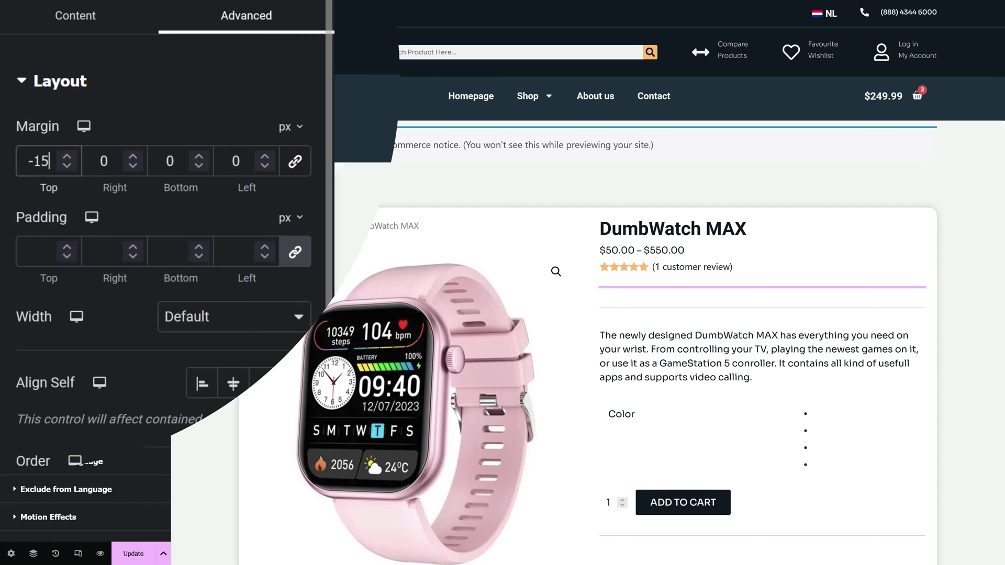
double_click(167, 160)
text(-15)
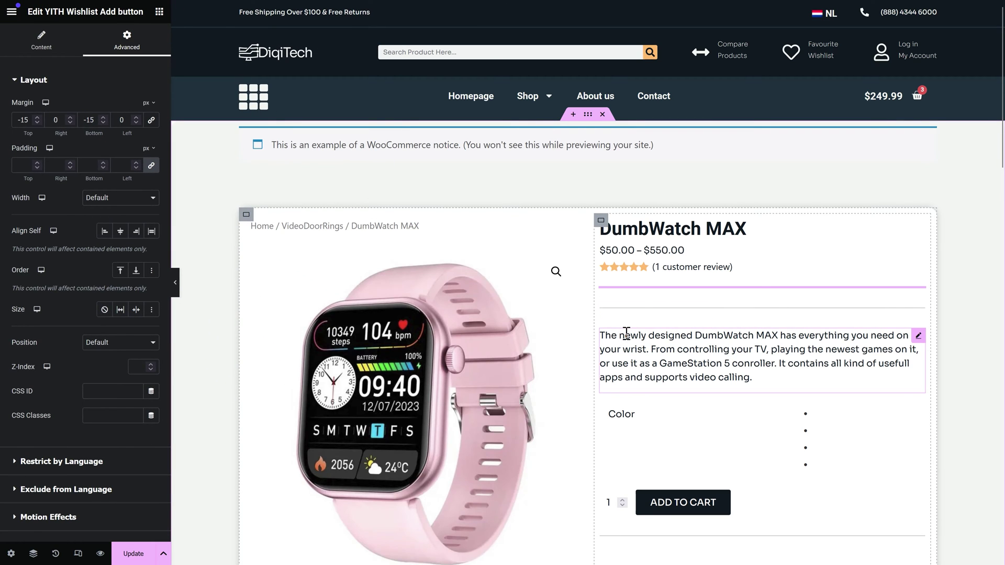
click(134, 554)
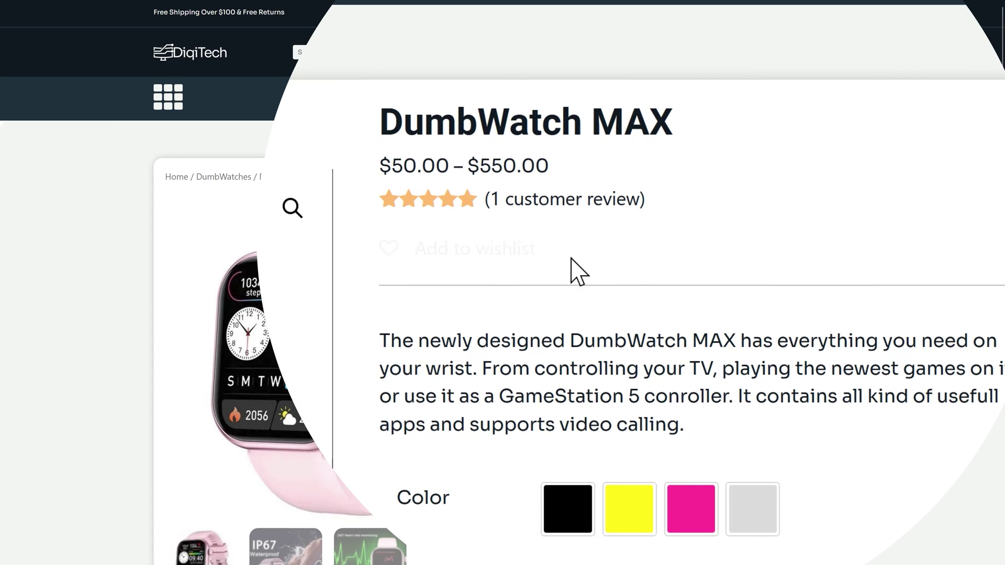
- Add the DumbWatch MAX to the storefront wishlist and confirm 'Product added!' appears
drag(544, 252, 361, 245)
click(635, 269)
click(422, 254)
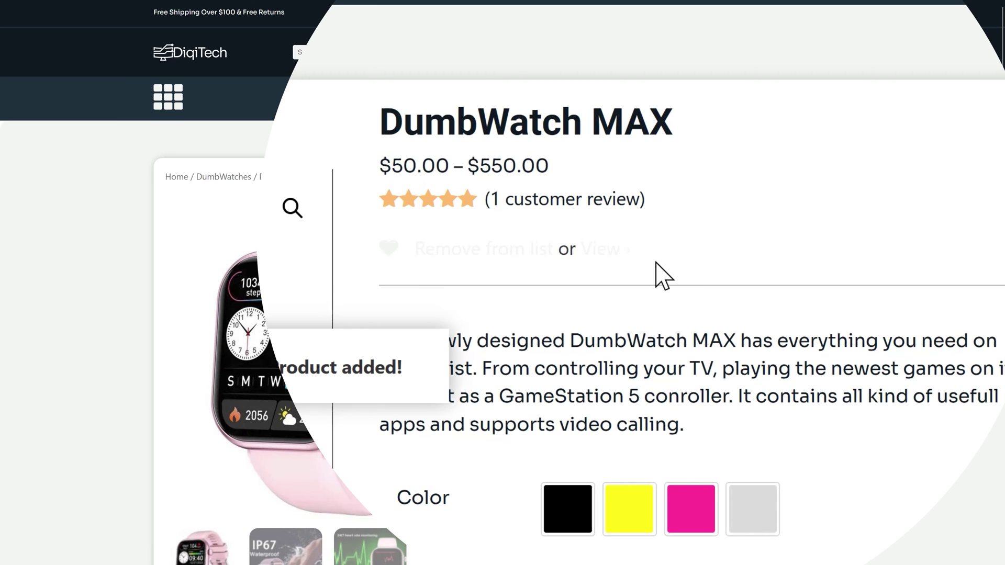
drag(657, 273, 442, 260)
click(606, 307)
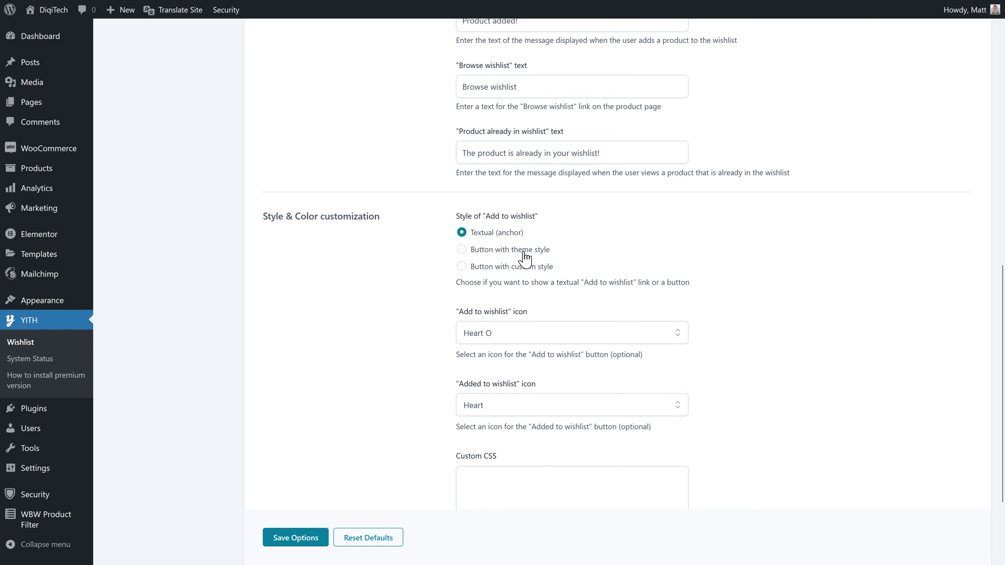
click(513, 254)
click(285, 539)
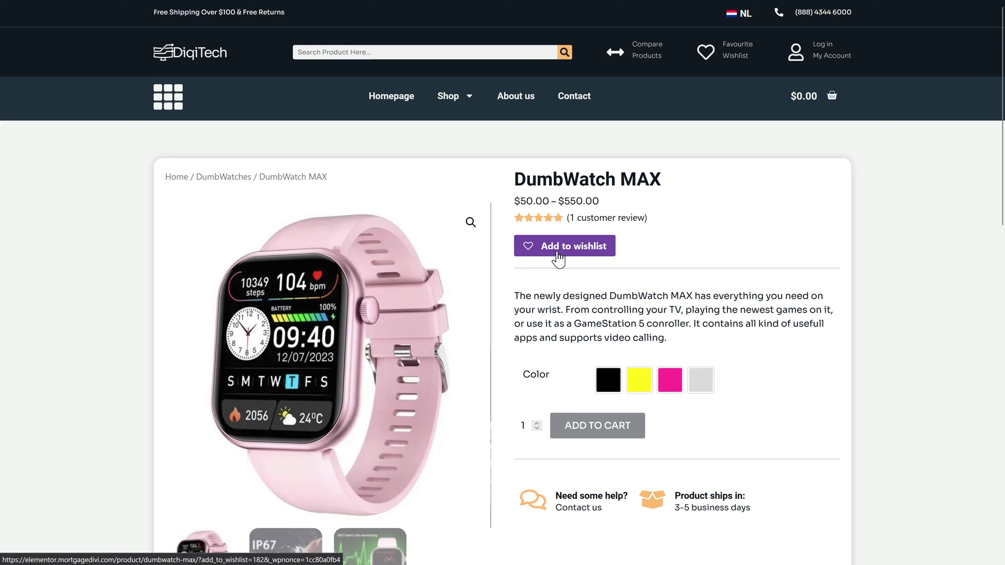
click(568, 246)
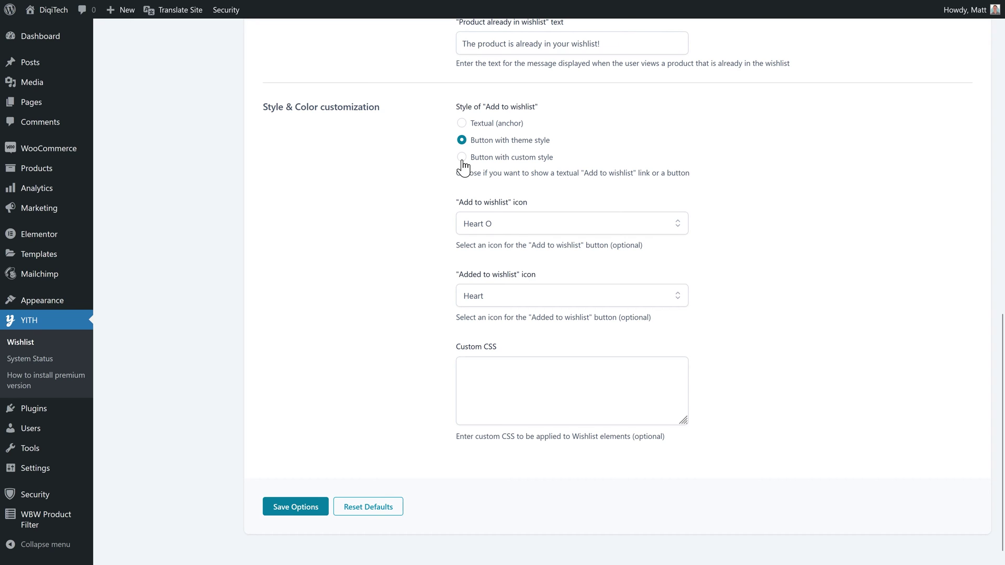
click(461, 157)
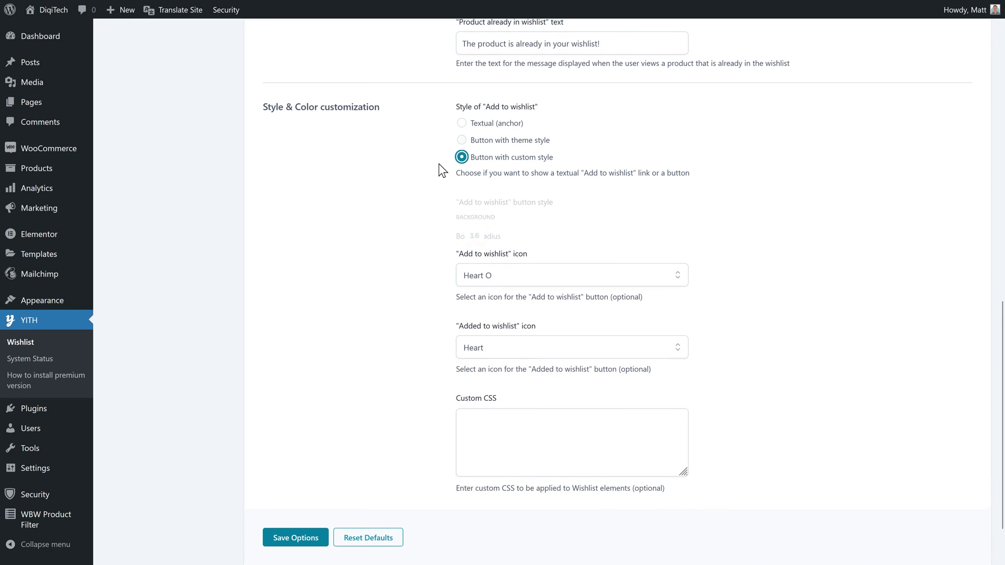
click(282, 537)
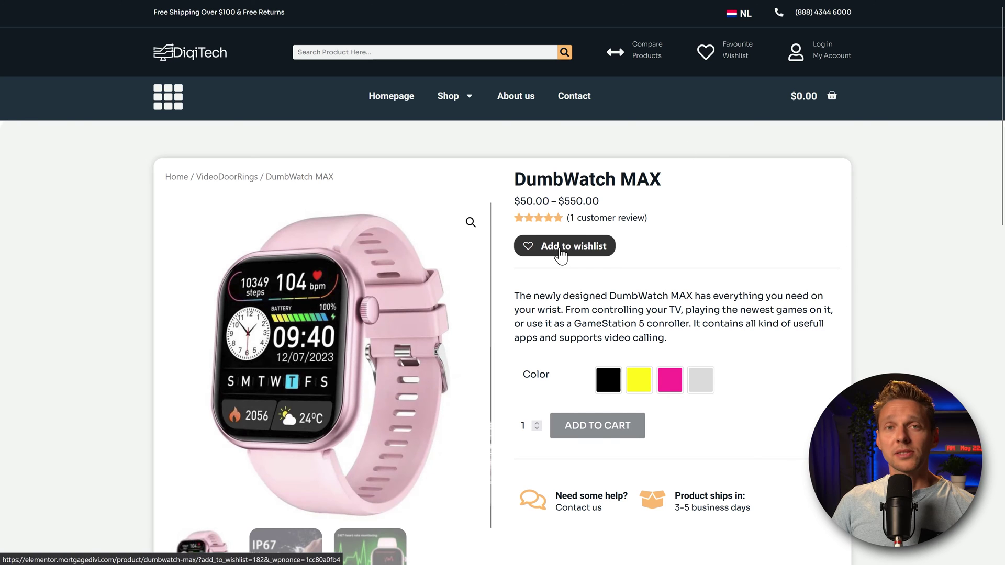
click(560, 251)
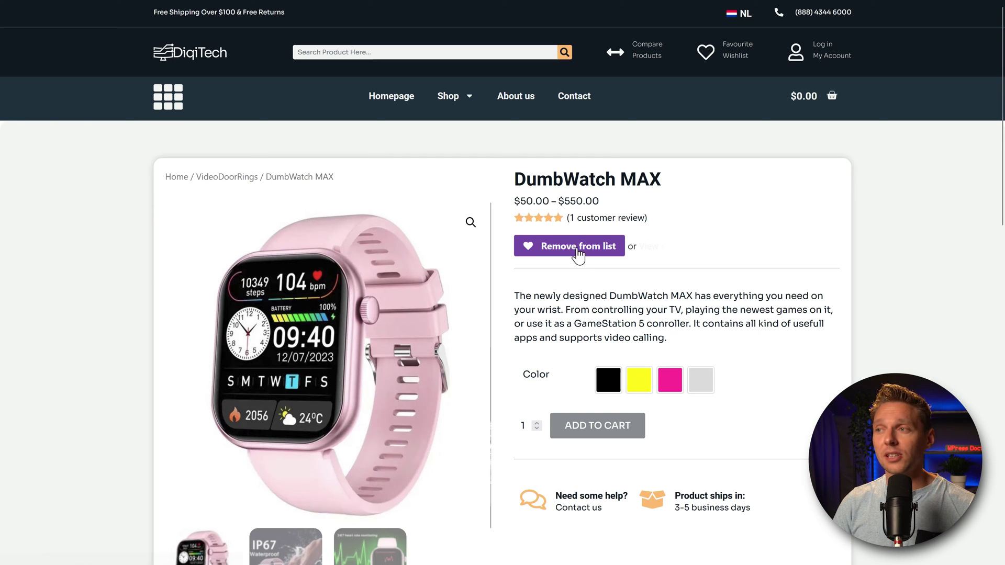
click(578, 250)
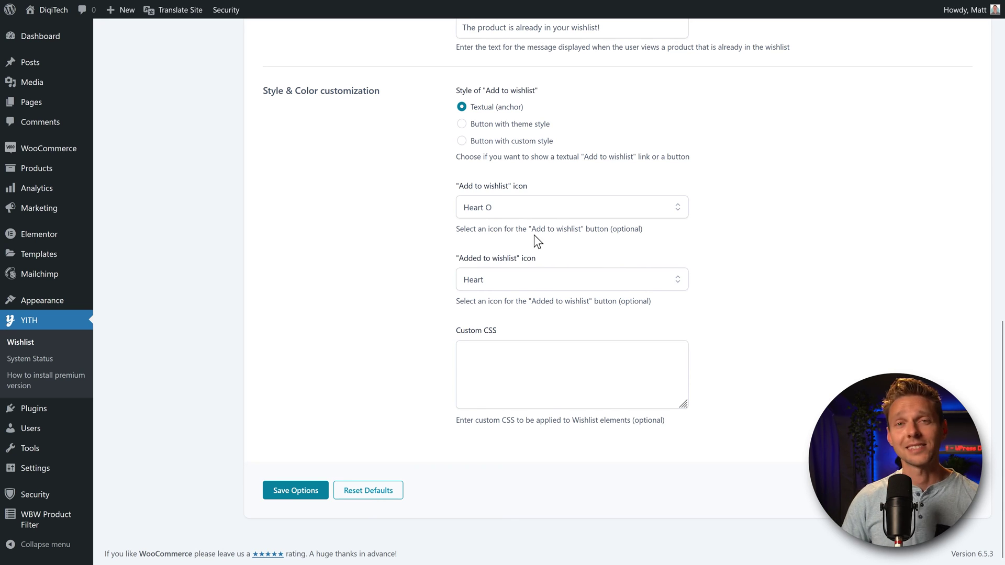
- Browse the wishlist icon lists, keeping Heart O for add-to-wishlist and Heart for added
click(544, 207)
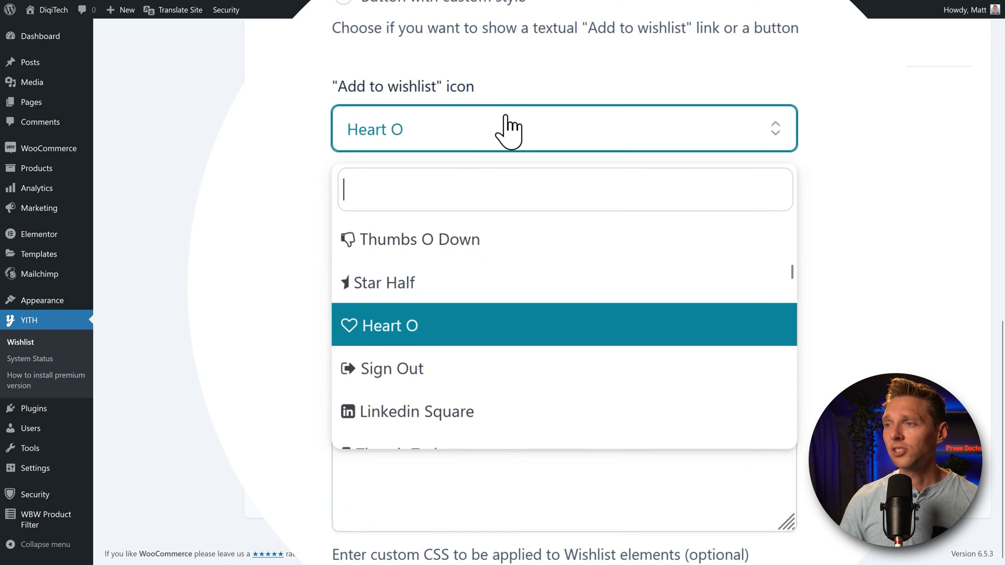
click(427, 325)
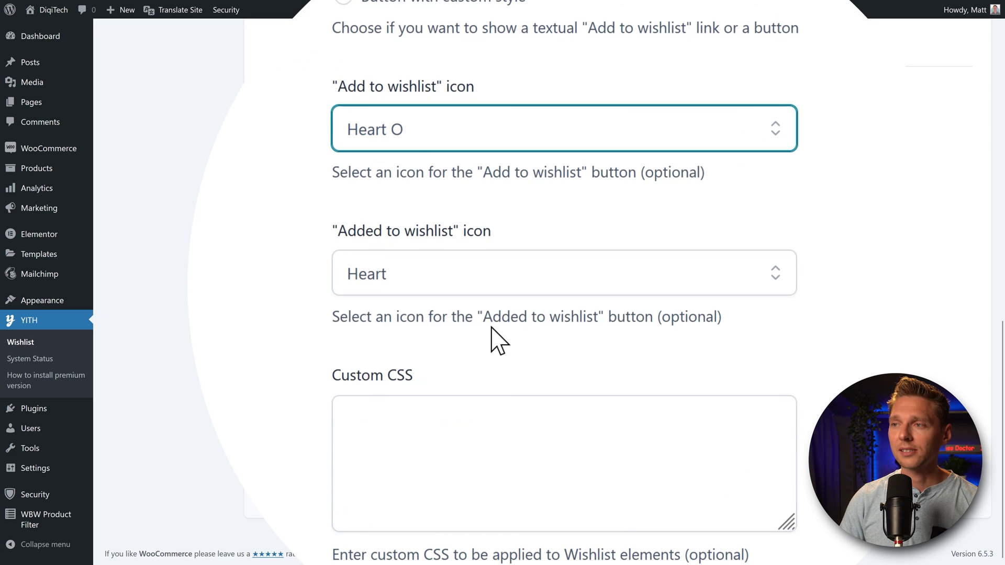
click(434, 274)
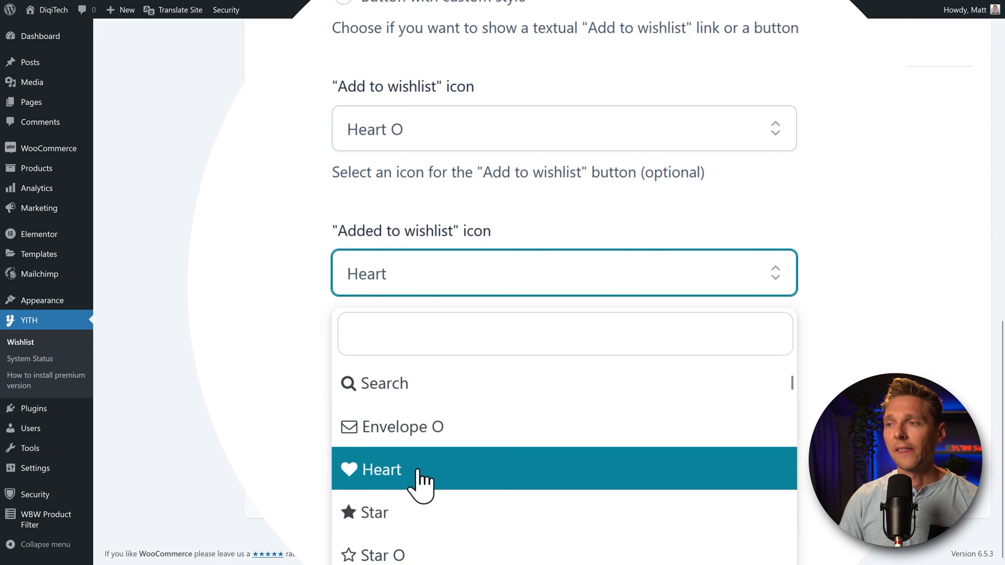
click(418, 472)
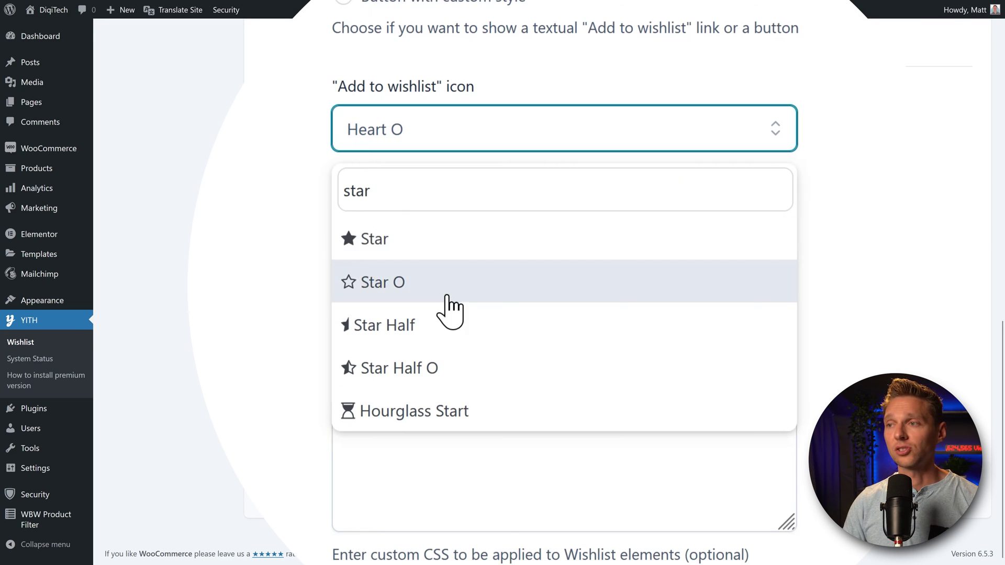
click(194, 270)
click(413, 288)
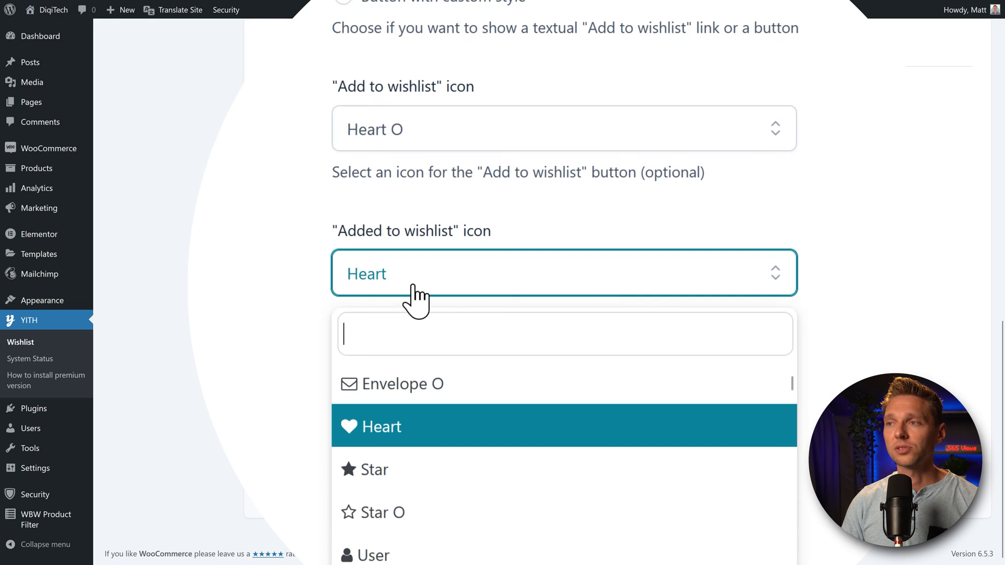
click(191, 282)
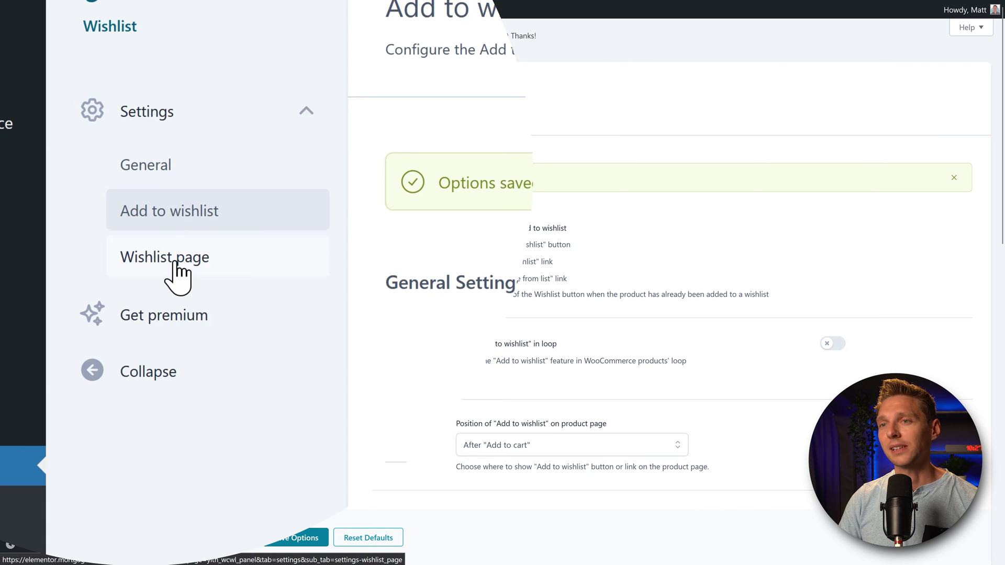
- Check the Wishlist page setting, then list all site pages to find the Wishlist page
click(174, 263)
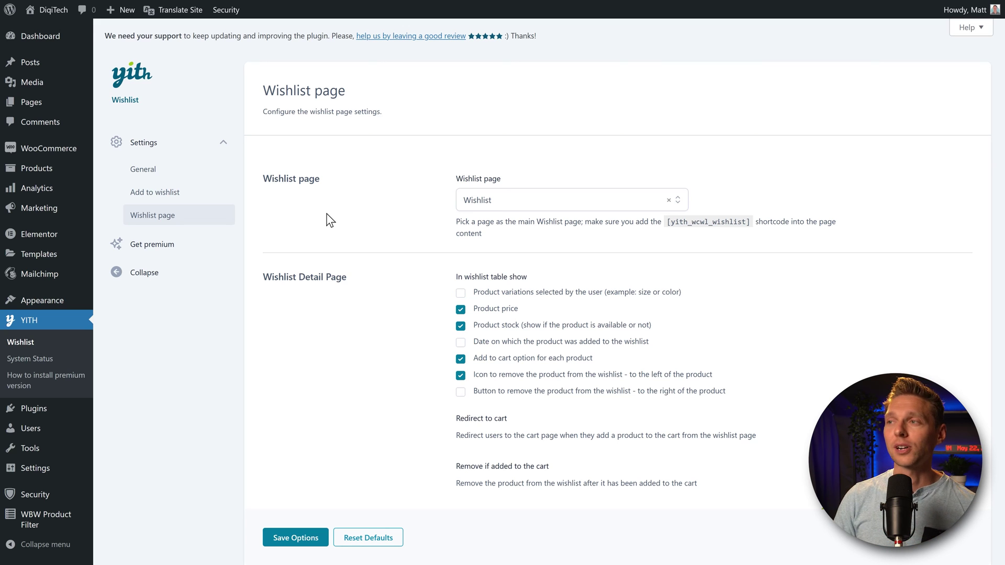
mouse_move(41, 101)
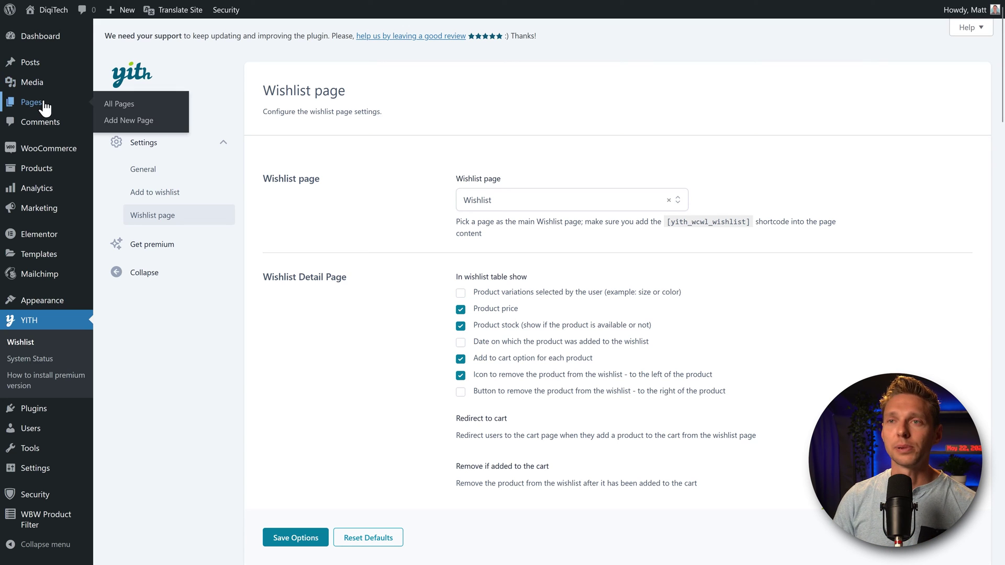
click(113, 105)
scroll(456, 97, down, 1)
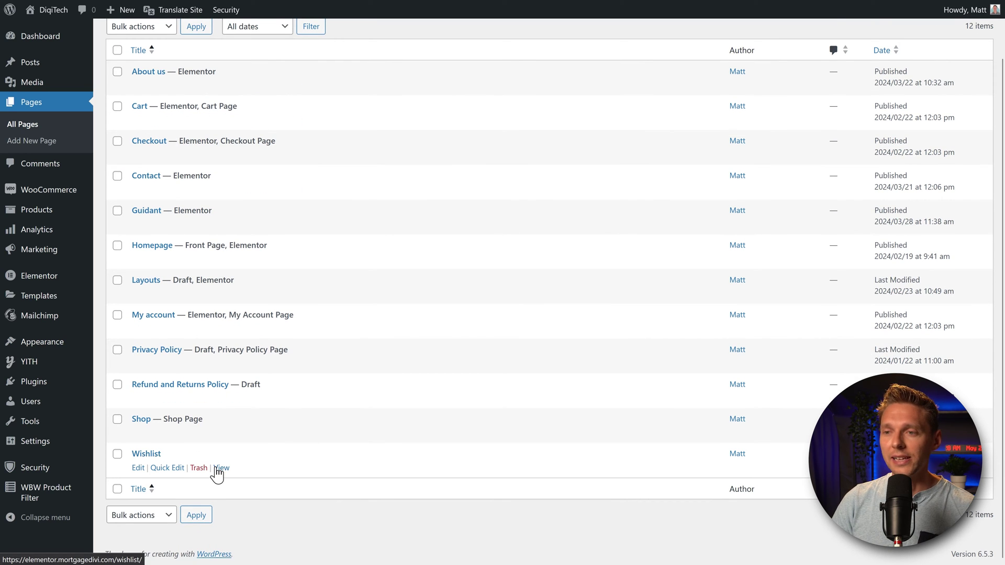
- Open the live Wishlist page in a new tab and inspect its empty My wishlist table
middle_click(221, 468)
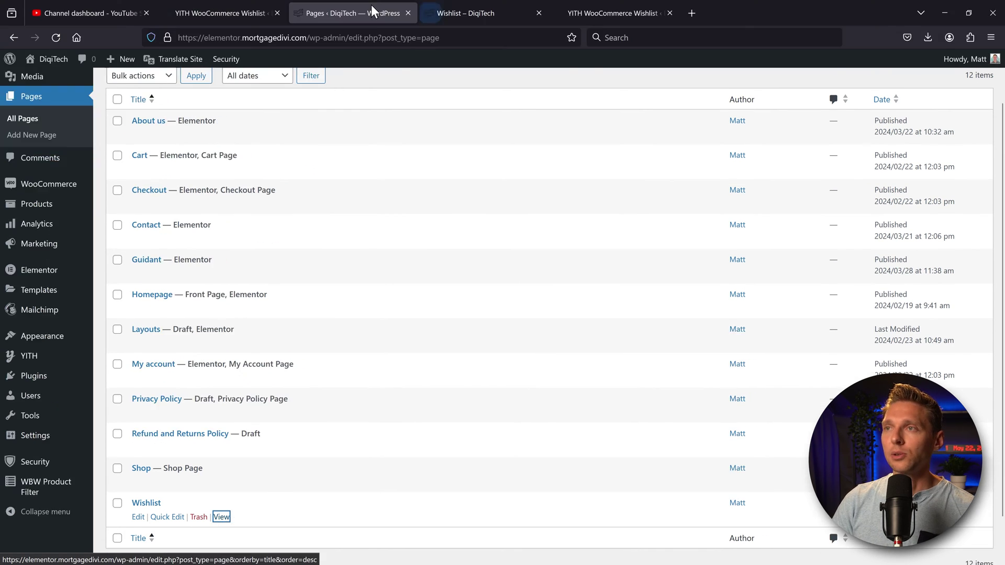
click(468, 14)
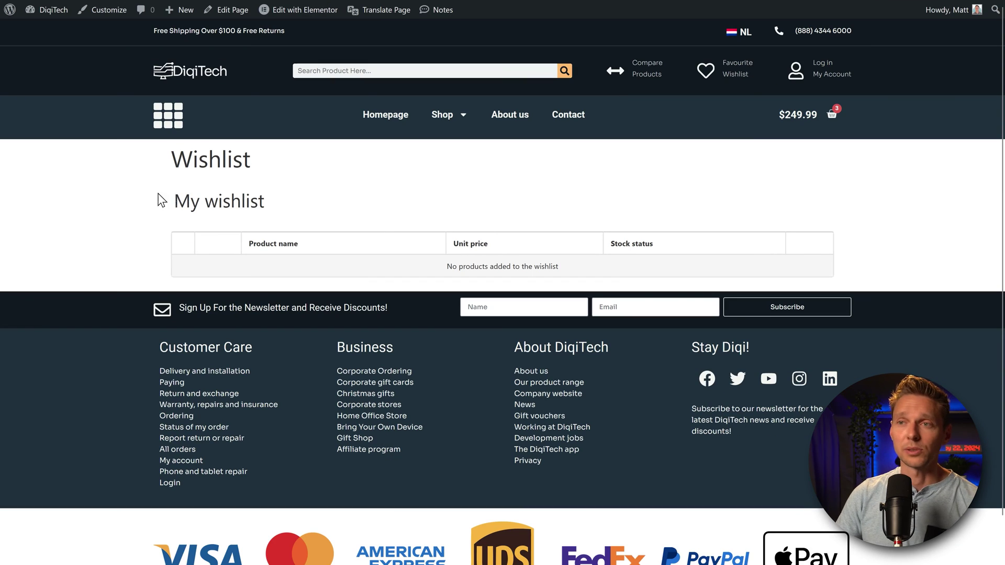
drag(169, 195, 306, 212)
click(308, 212)
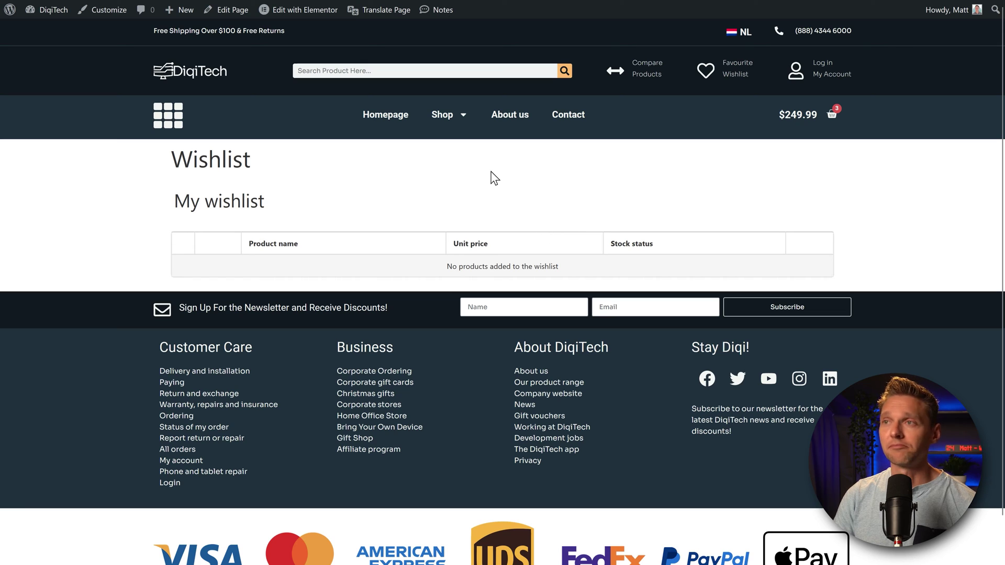
drag(179, 207, 278, 218)
click(279, 217)
drag(267, 178, 181, 165)
click(181, 165)
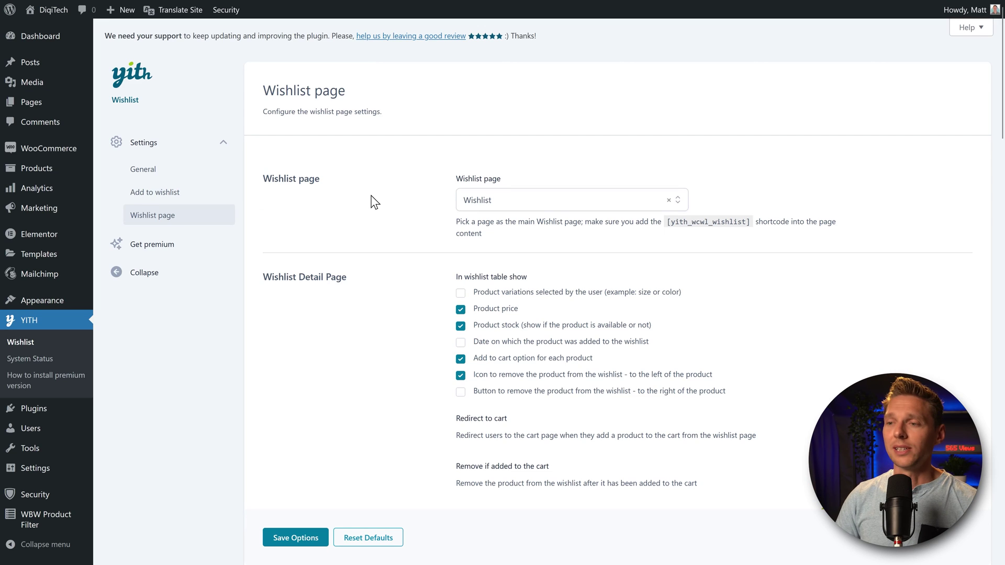
middle_click(804, 174)
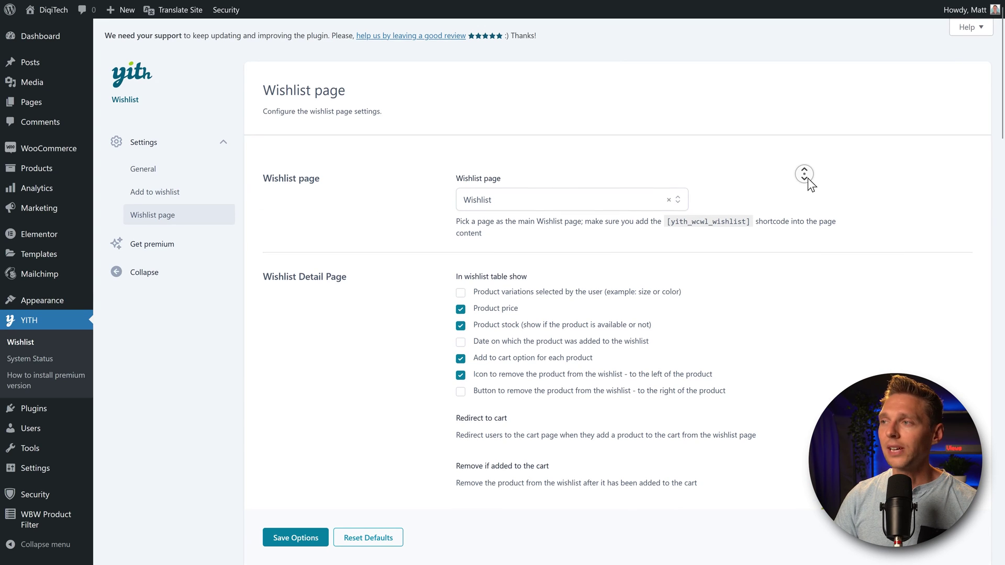
click(779, 183)
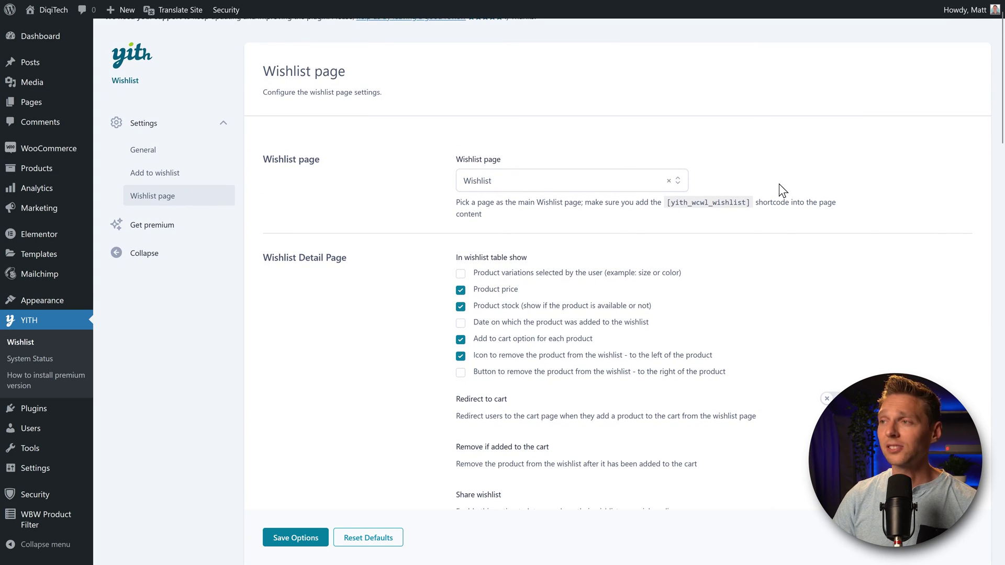
drag(666, 206, 749, 206)
click(754, 216)
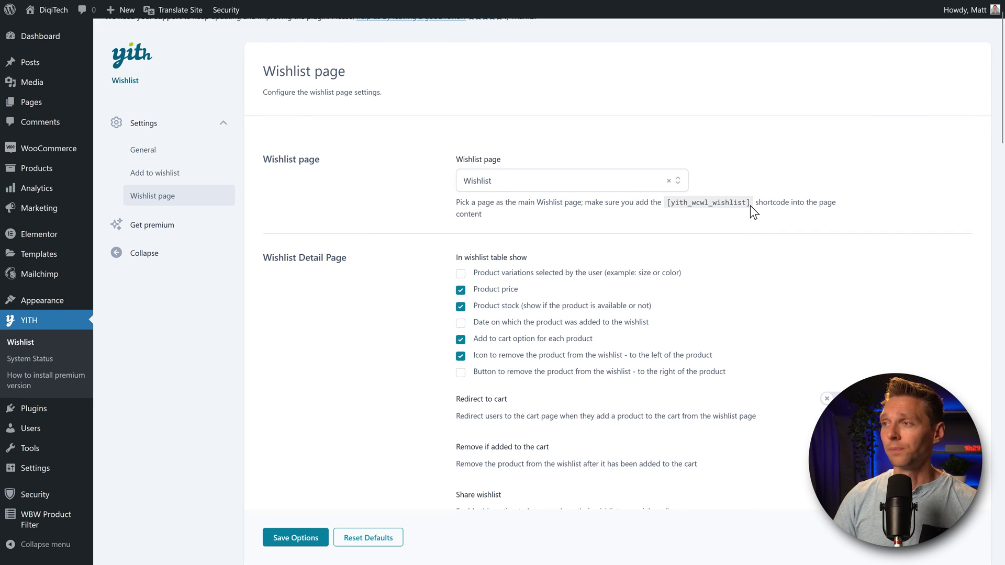
- Enable Product variations in the wishlist table, leaving Date added and right-side remove button off
scroll(403, 146, down, 2)
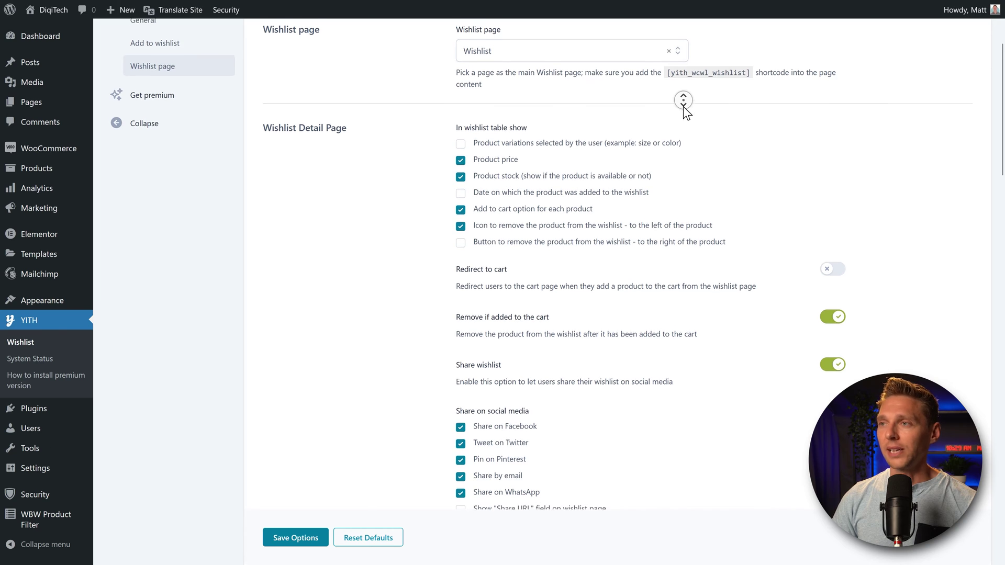
click(671, 108)
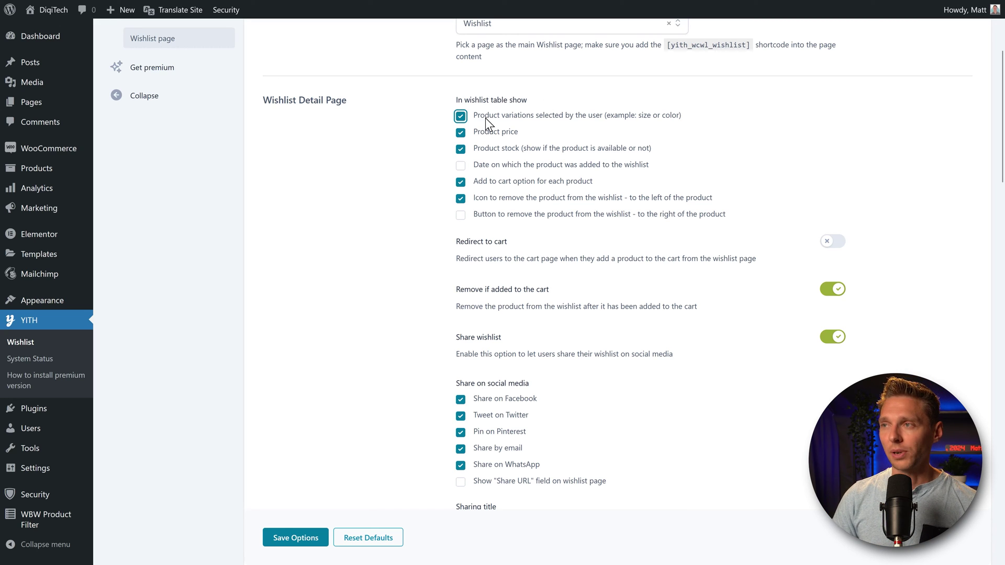
click(505, 166)
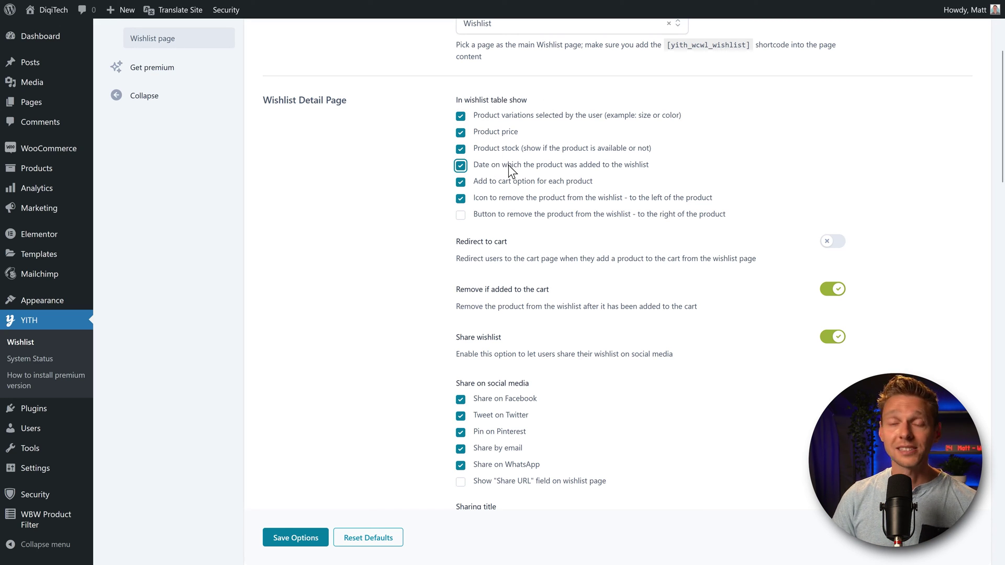
click(507, 166)
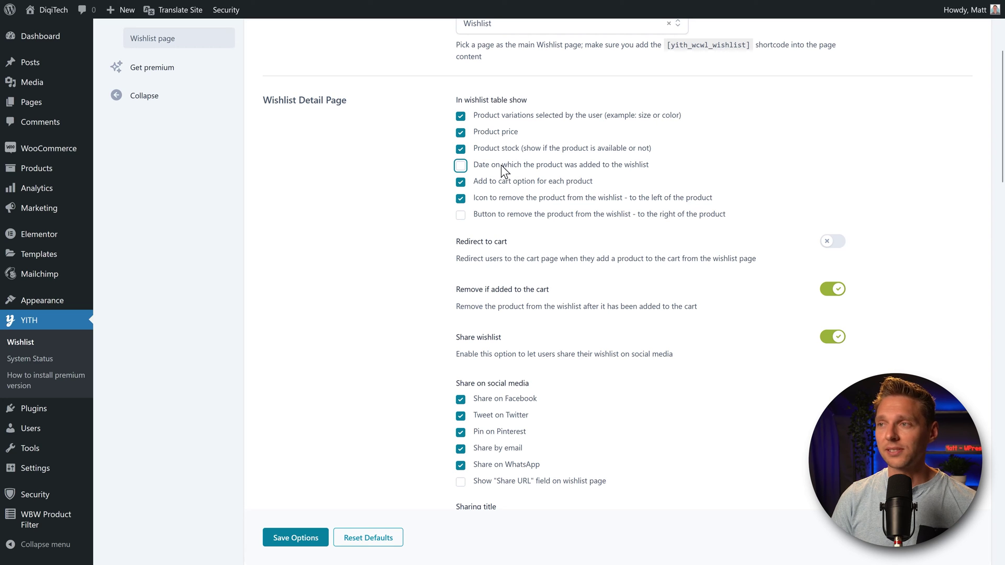
click(511, 183)
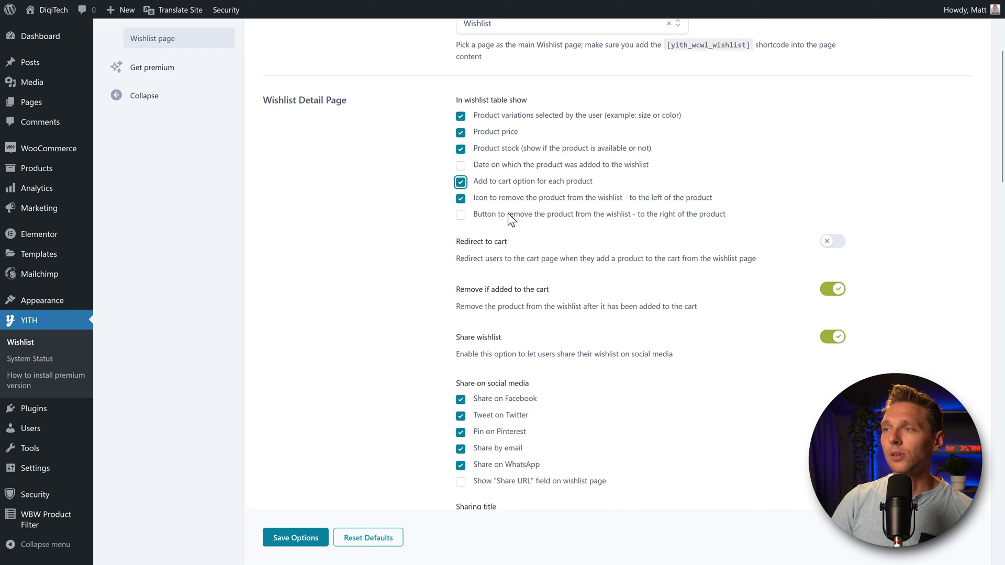
click(645, 216)
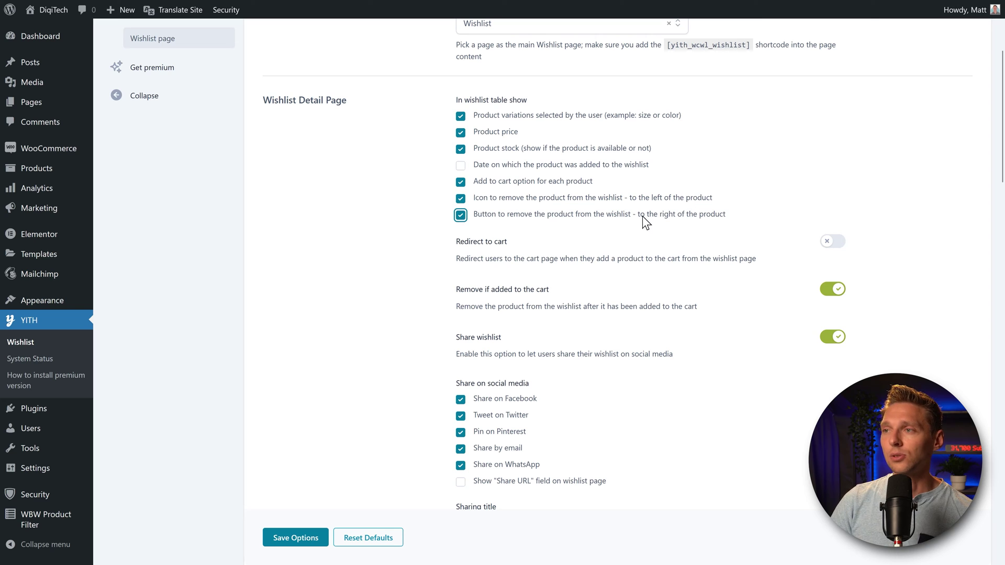
click(557, 214)
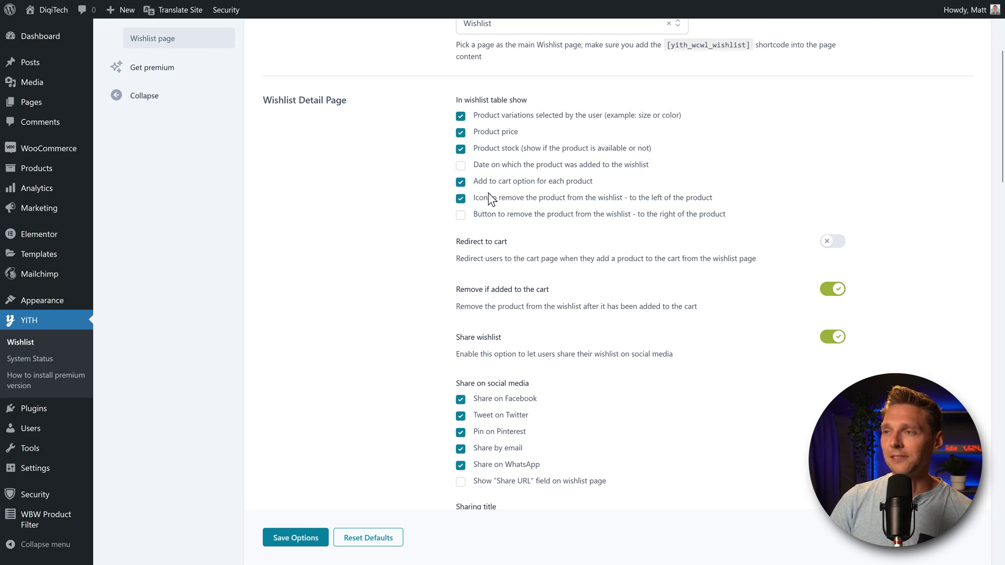
drag(436, 246, 520, 246)
click(527, 258)
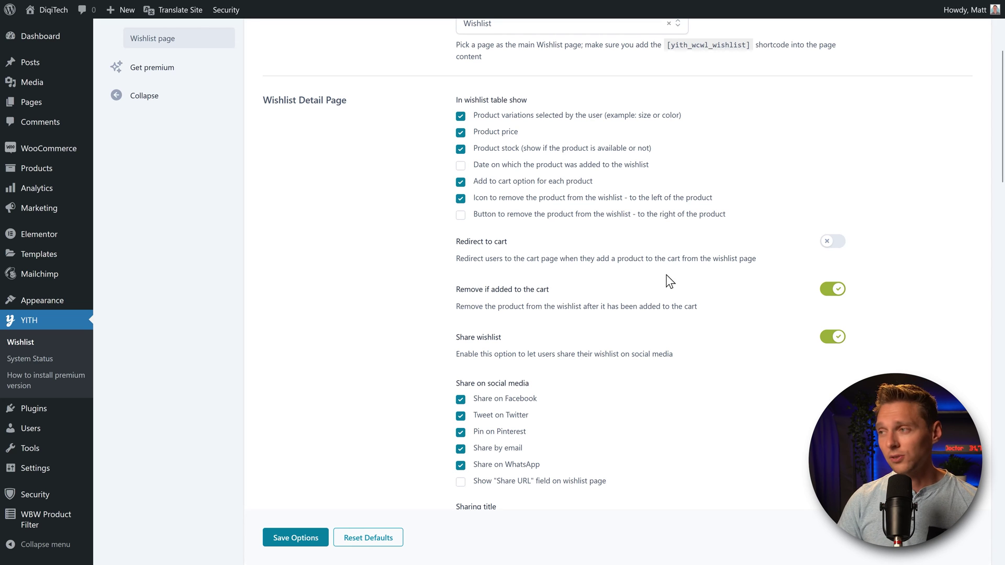
- Keep Share wishlist on, untick Pin on Pinterest, and leave the Share URL field off
scroll(733, 277, down, 2)
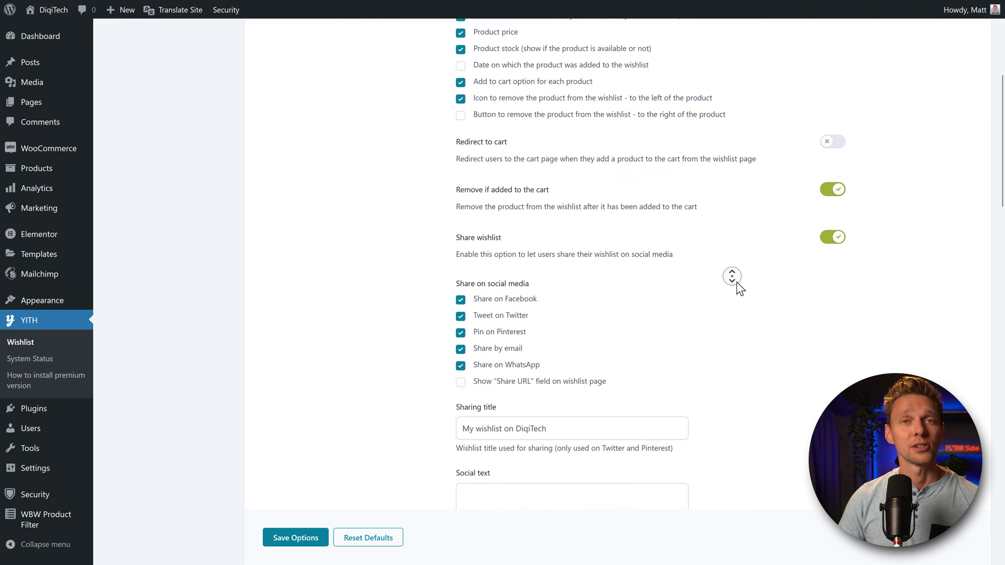
click(736, 281)
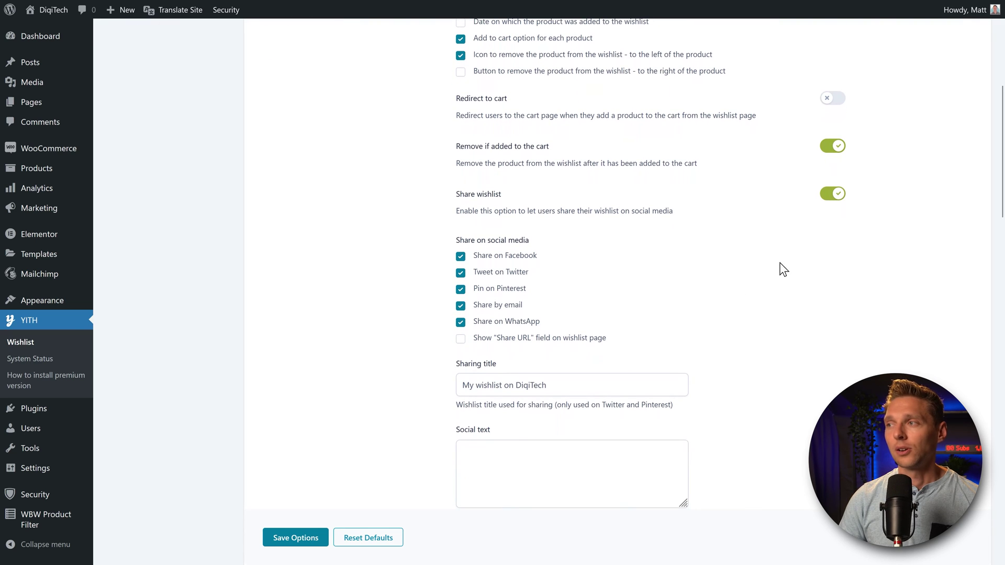
click(832, 195)
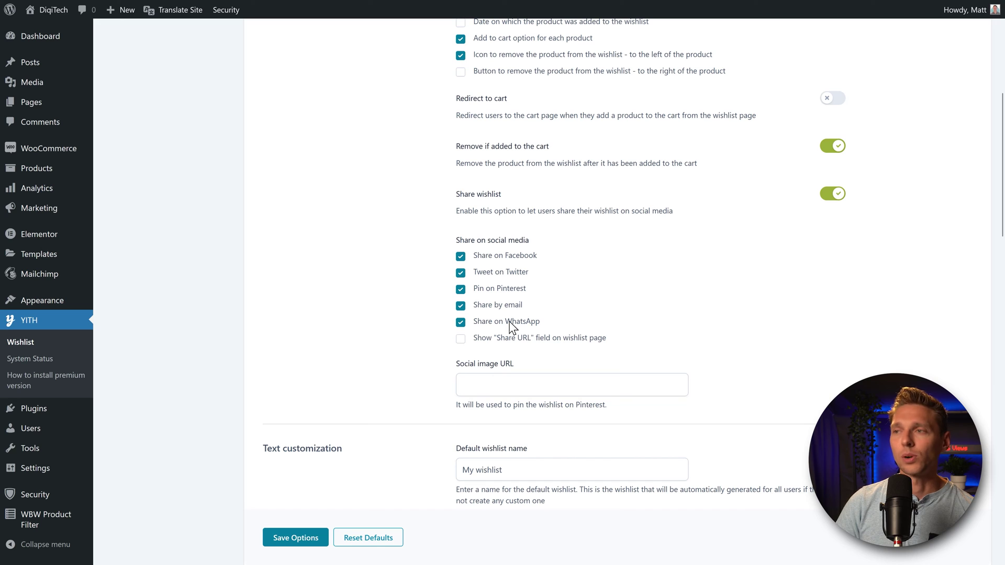
click(505, 289)
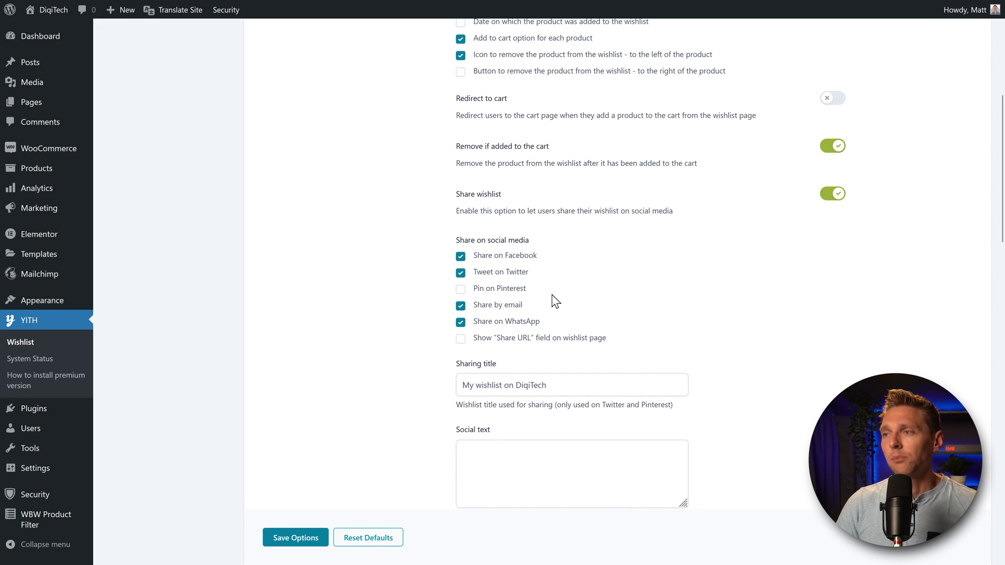
click(556, 339)
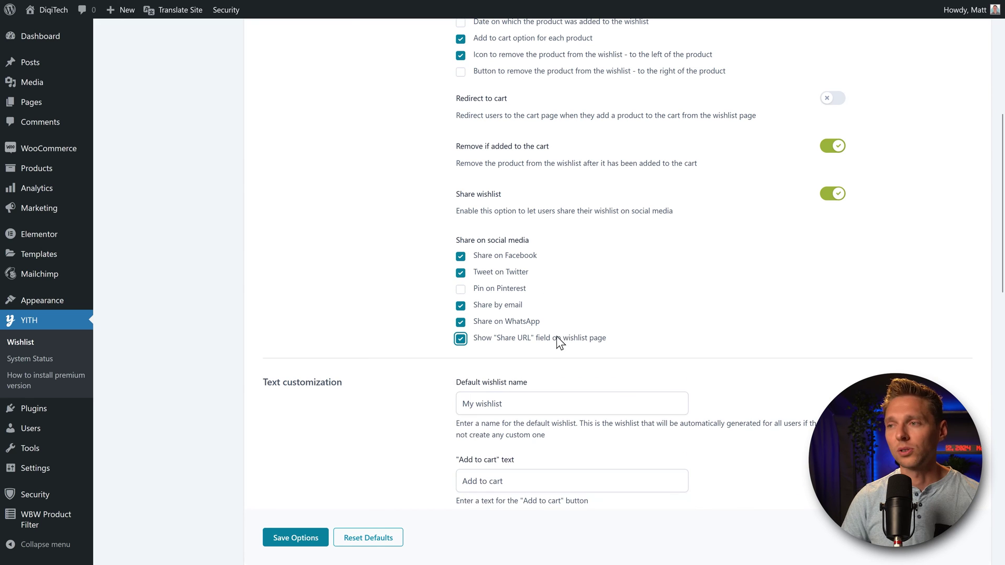
click(556, 340)
- Clear the default wishlist name so the field is left blank
middle_click(825, 269)
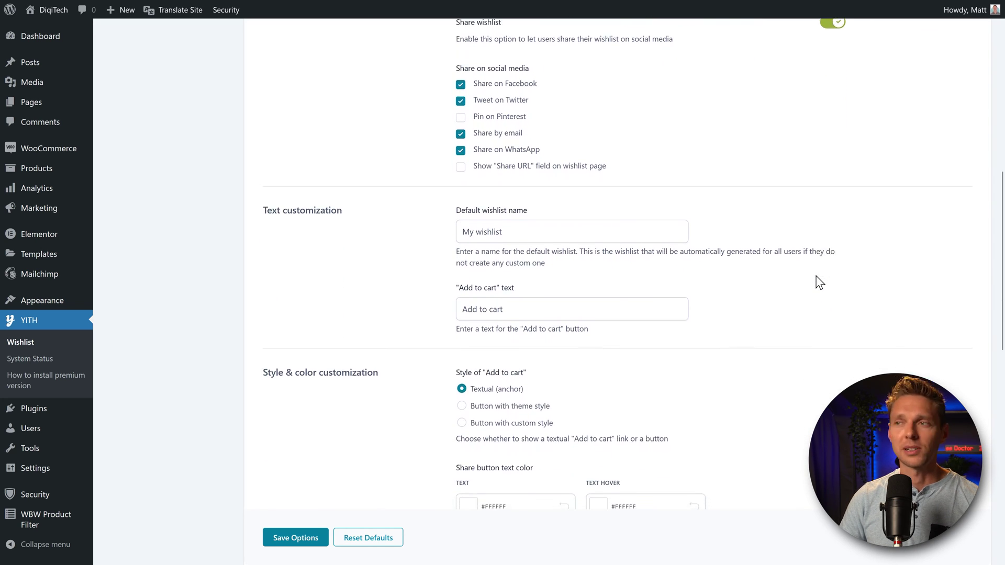
triple_click(473, 231)
key(BackSpace)
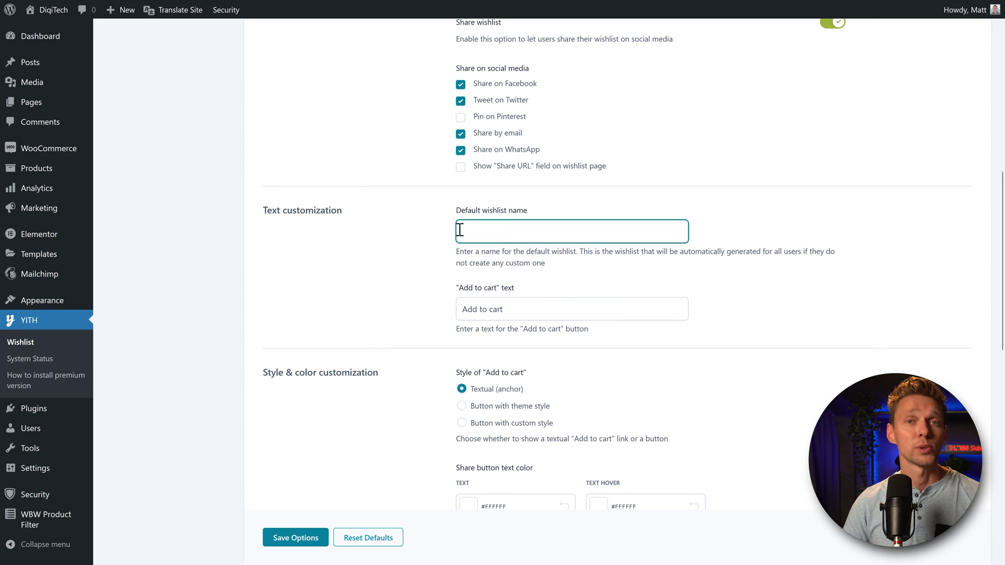
click(392, 245)
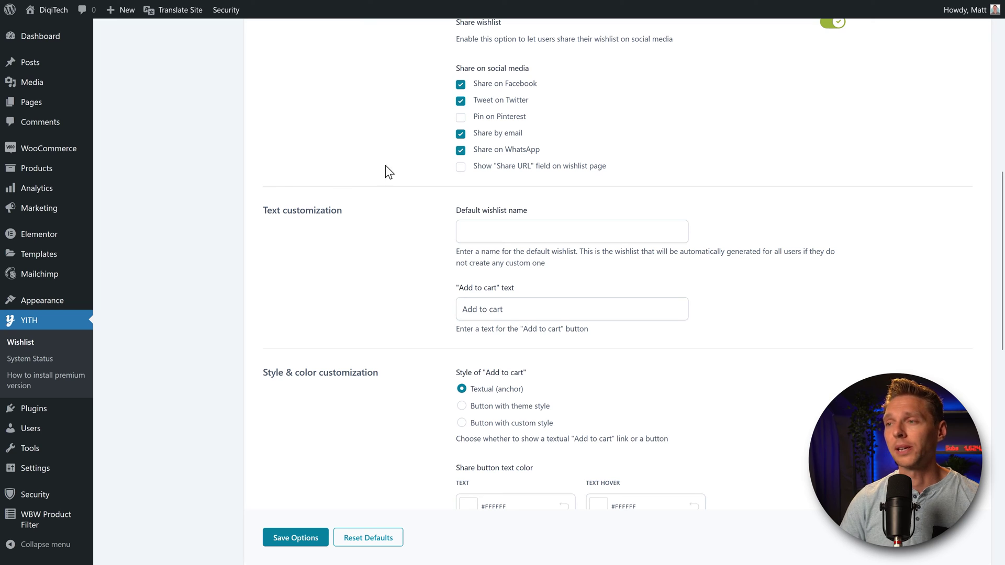
- Change the 'Add to cart' text to 'Move to cart'
drag(478, 309, 445, 310)
text(Move)
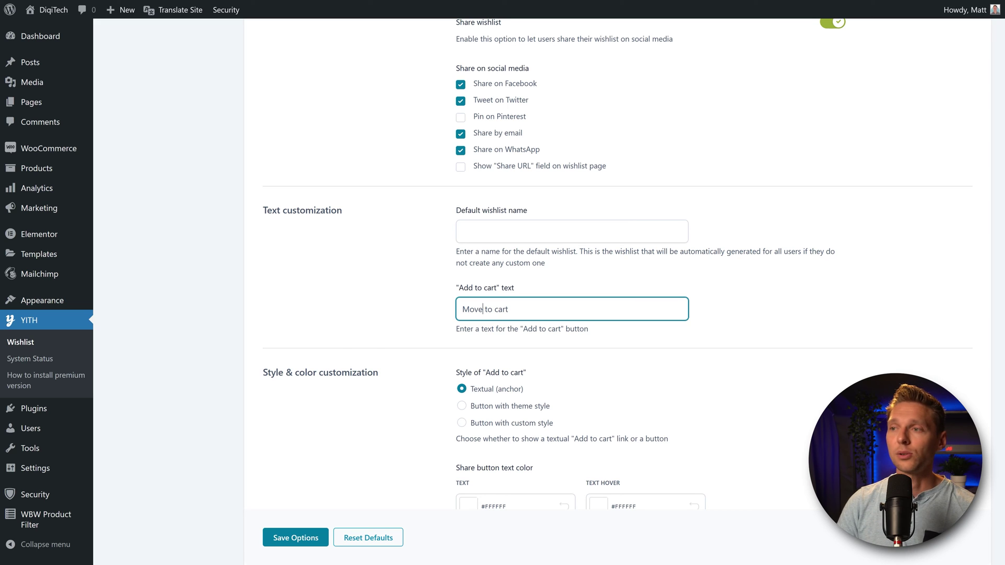
click(429, 329)
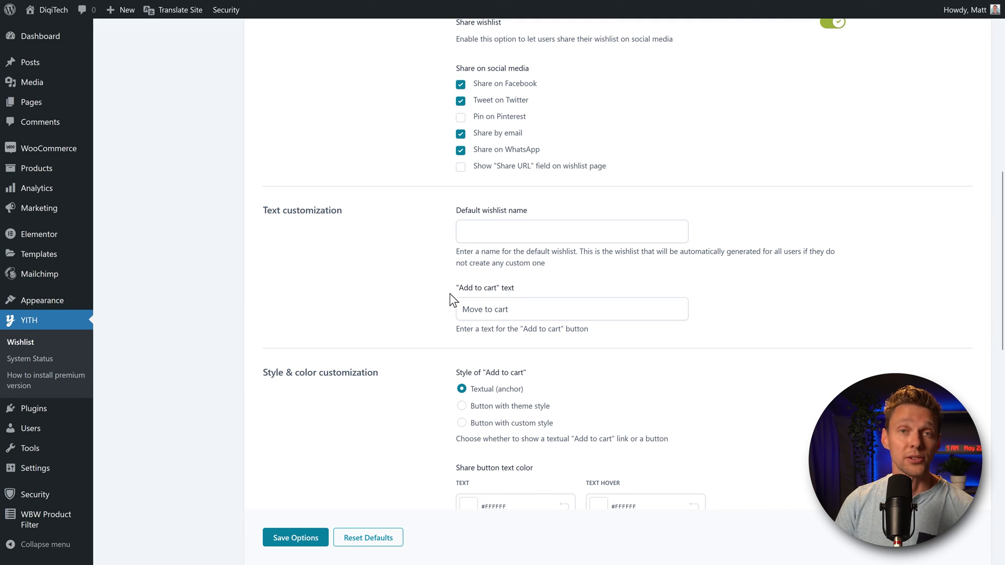
middle_click(800, 278)
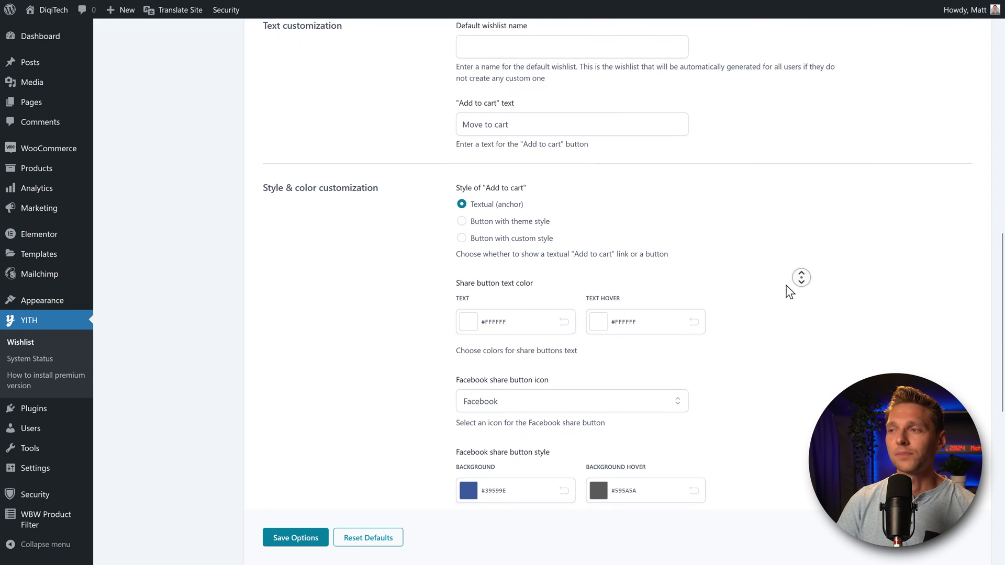
- Save the wishlist options, then try the Add to cart style choices, ending on textual
click(788, 291)
click(308, 539)
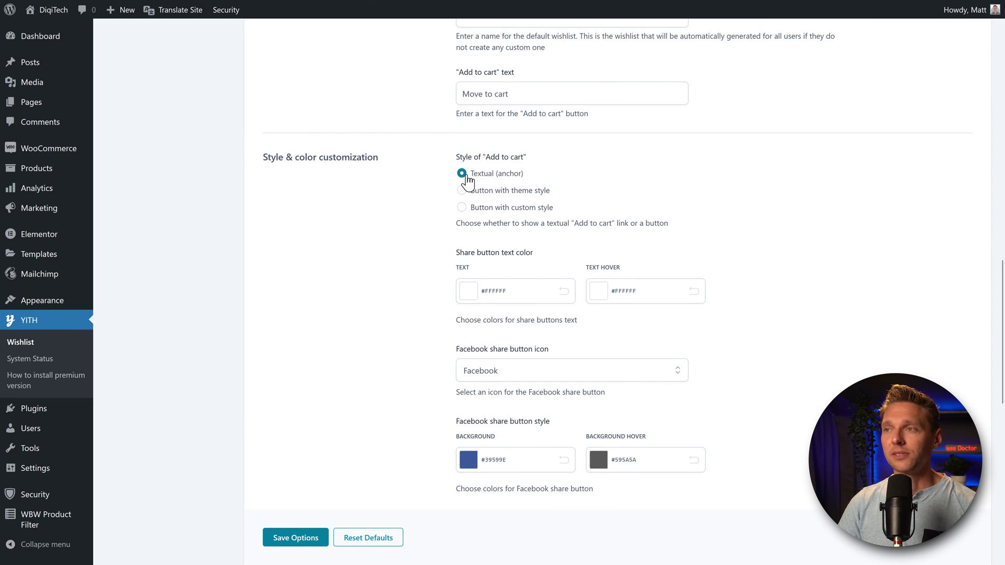
click(481, 191)
click(489, 208)
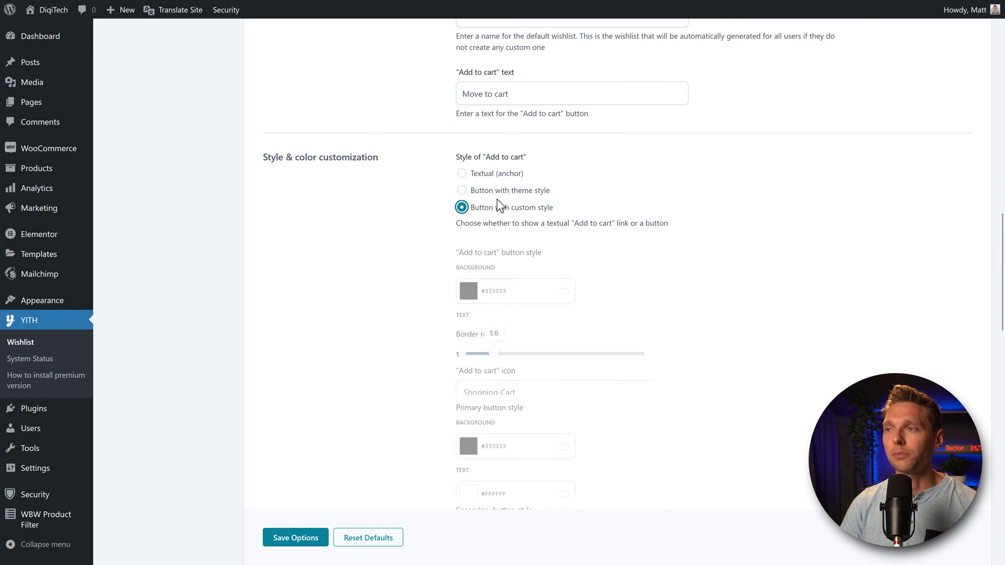
click(496, 189)
click(496, 174)
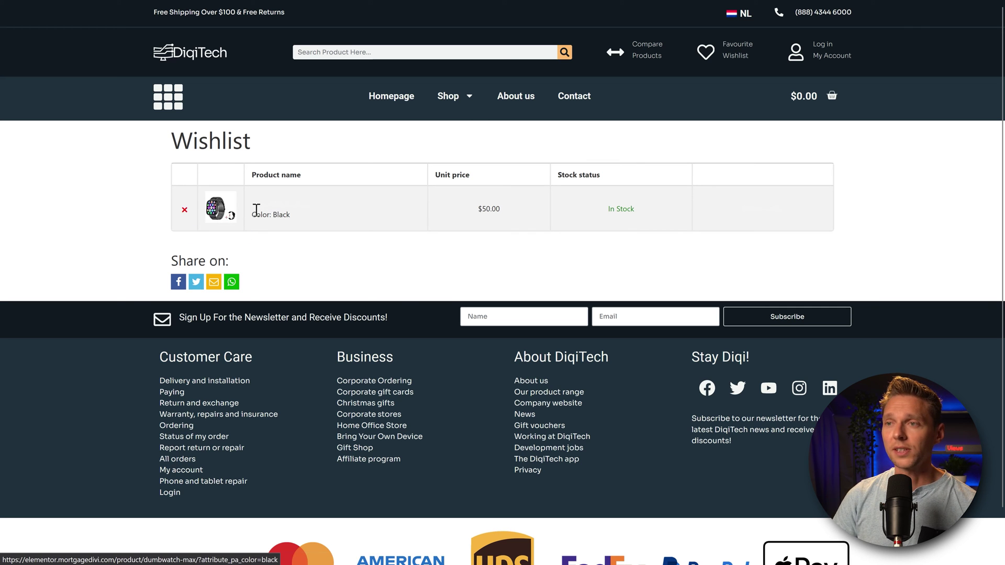
- Reload the storefront wishlist page with F5 so the styled Move to cart button appears
drag(622, 209, 540, 211)
drag(735, 209, 812, 229)
click(830, 238)
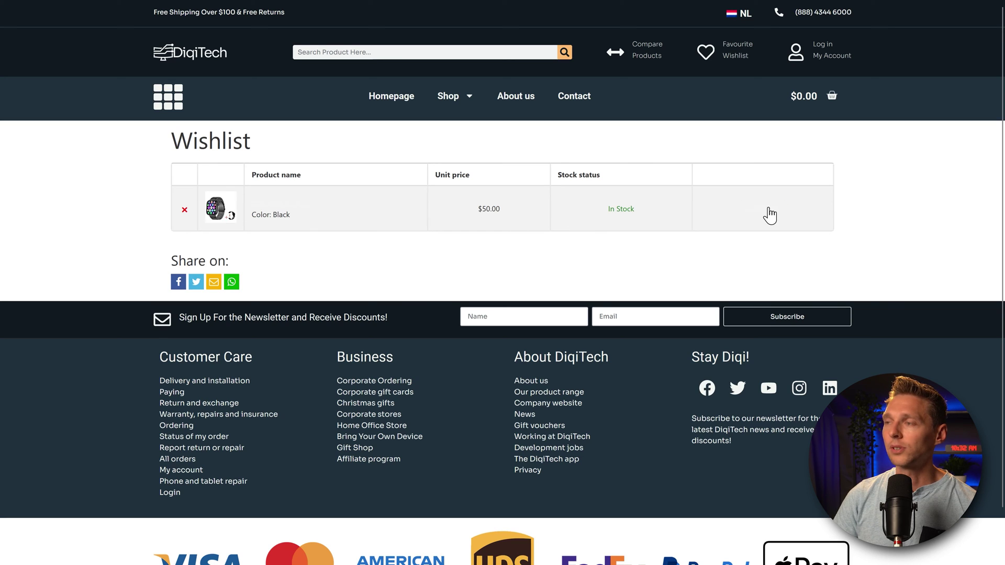
click(795, 218)
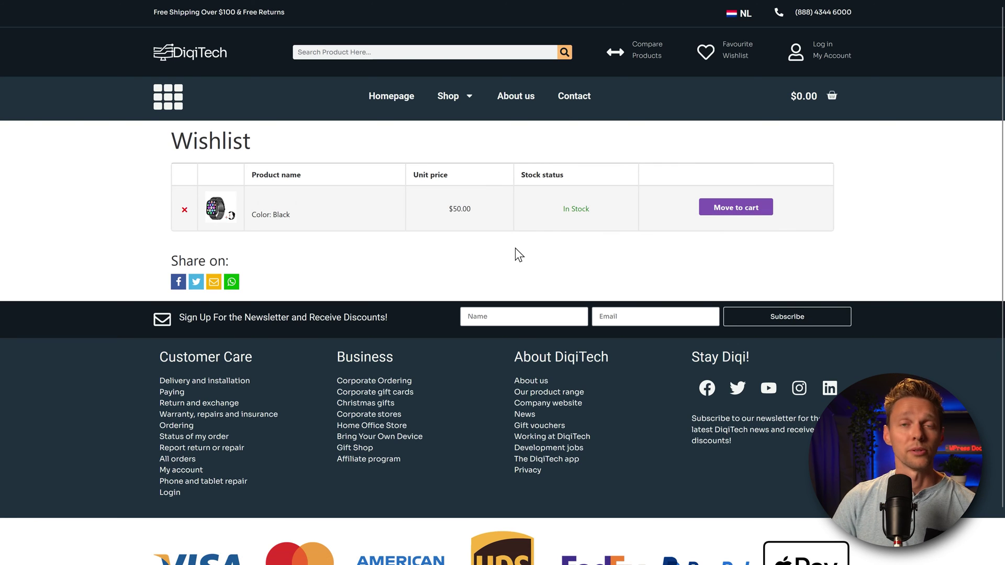
key(F5)
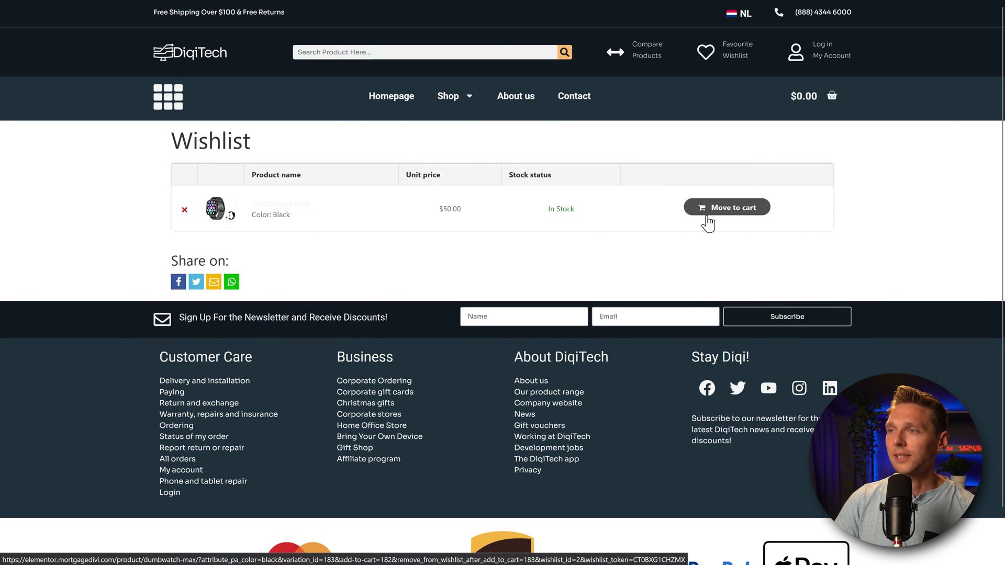
drag(312, 204, 251, 209)
click(348, 234)
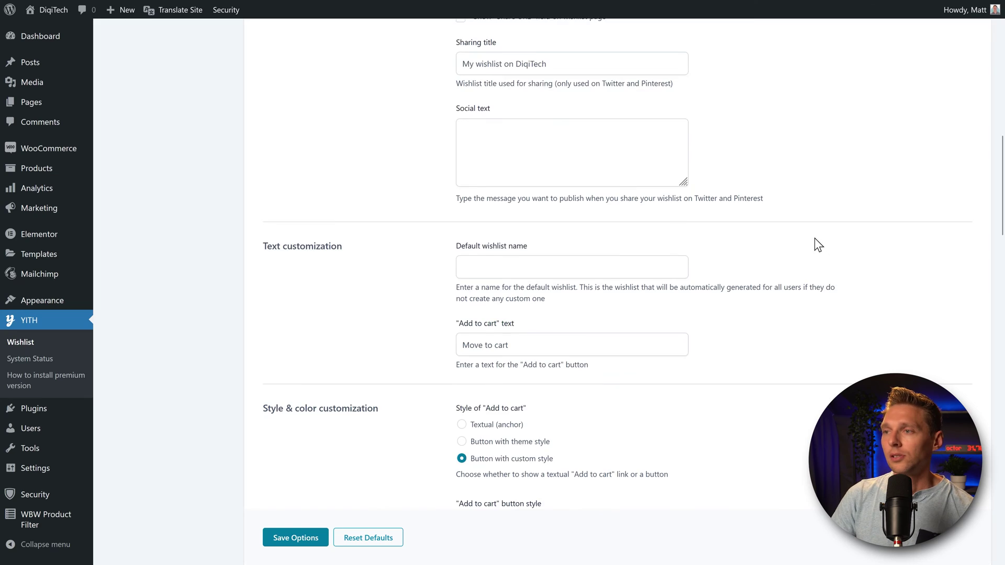
- Move the DumbWatch MAX from the wishlist into the cart and close the mini-cart panel
scroll(818, 245, down, 6)
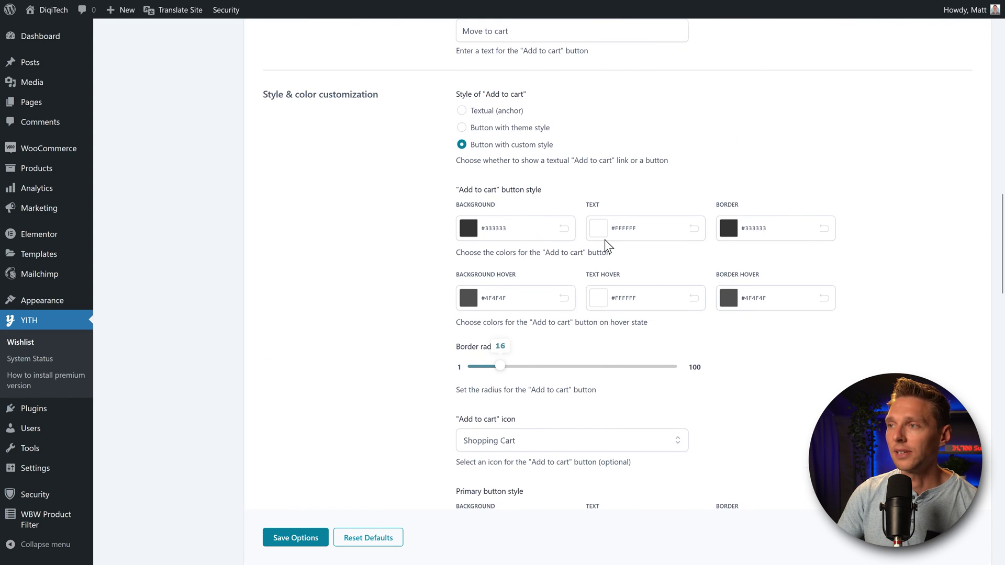
scroll(527, 217, down, 5)
drag(499, 116, 477, 115)
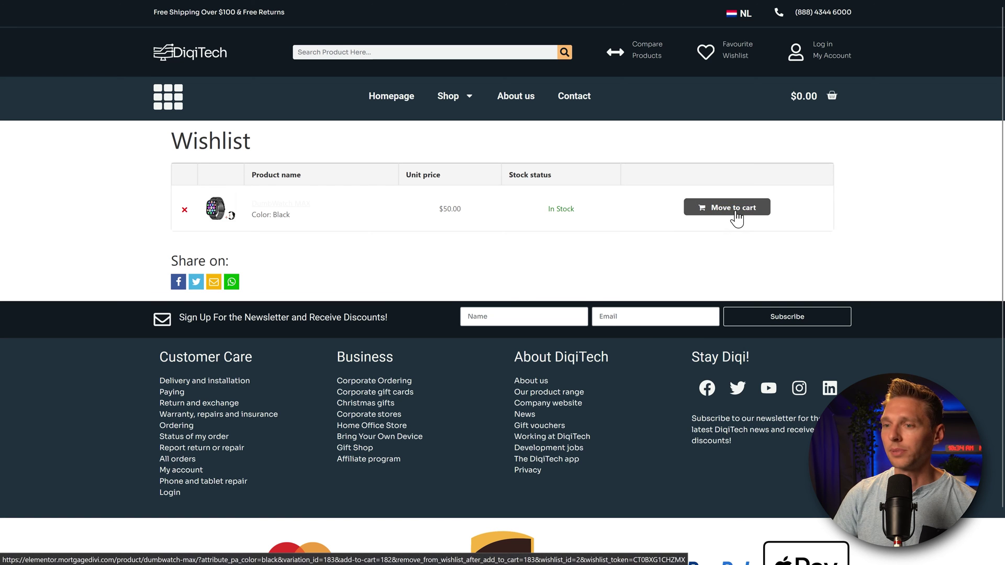
click(735, 211)
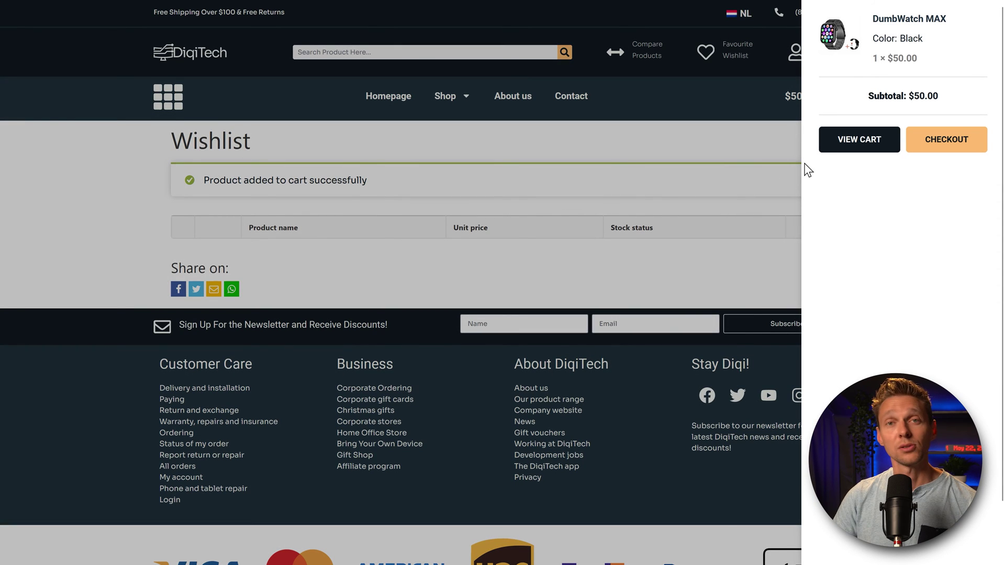
click(646, 178)
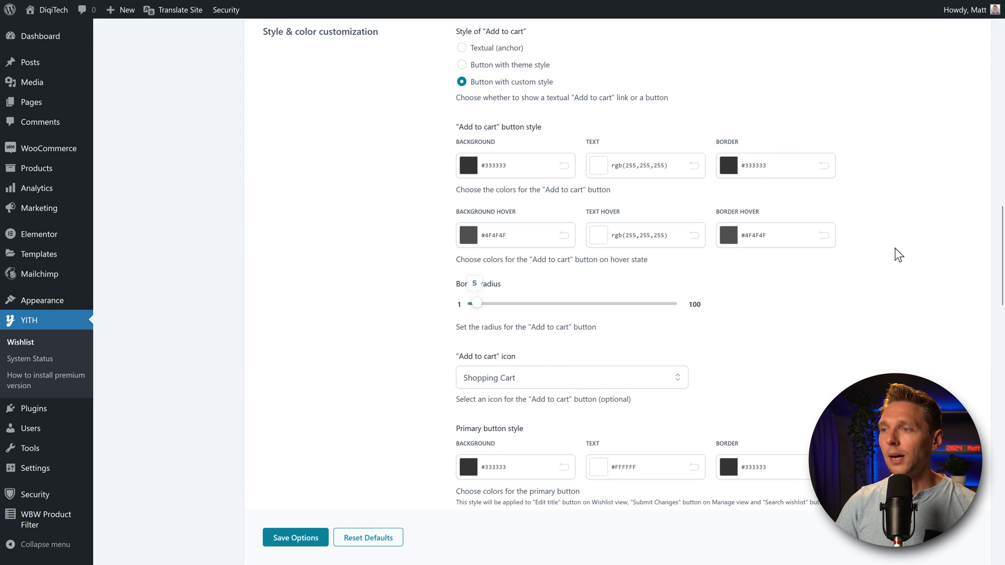
- Change the add-to-cart icon to Shopping Basket
scroll(895, 251, down, 4)
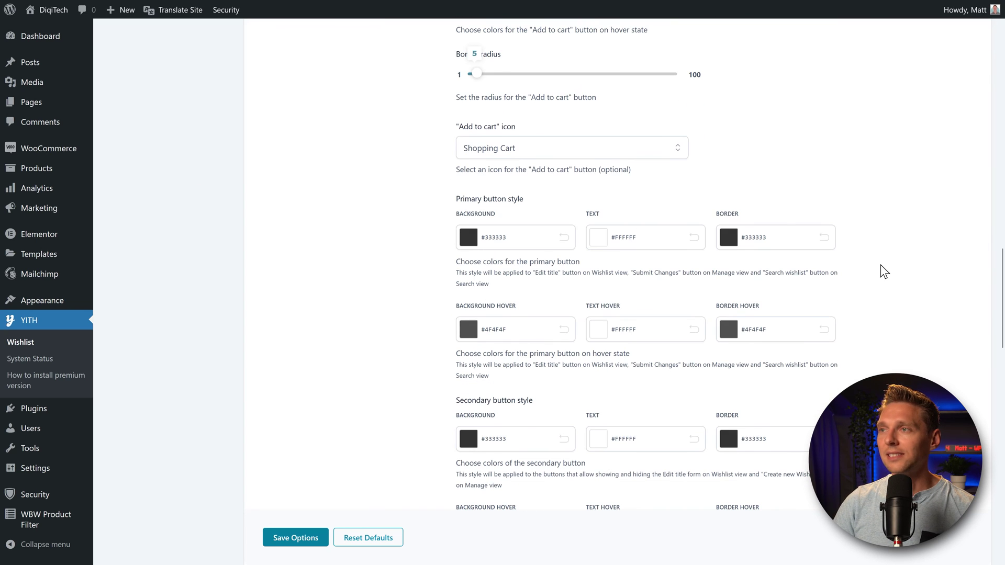
click(492, 150)
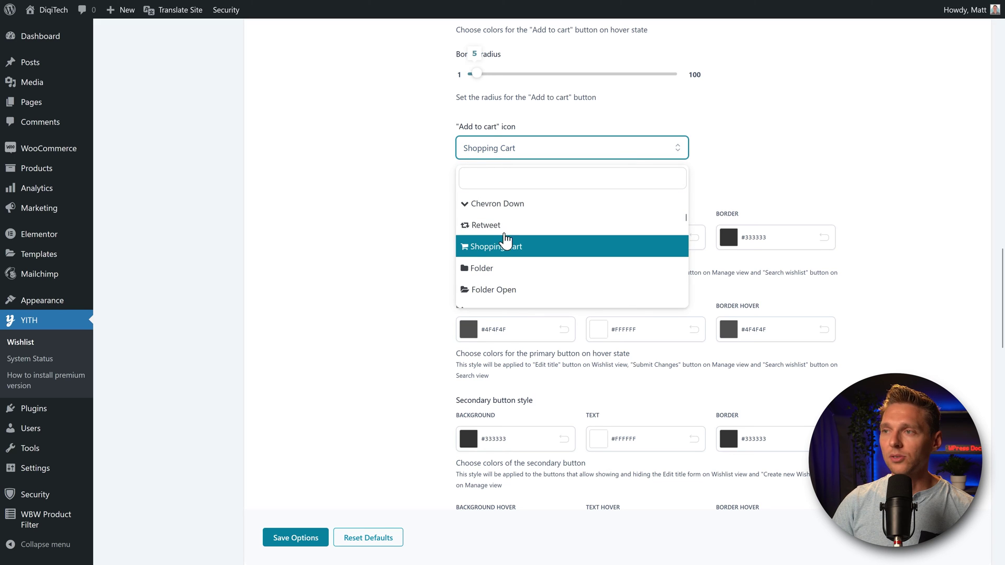
text(cart)
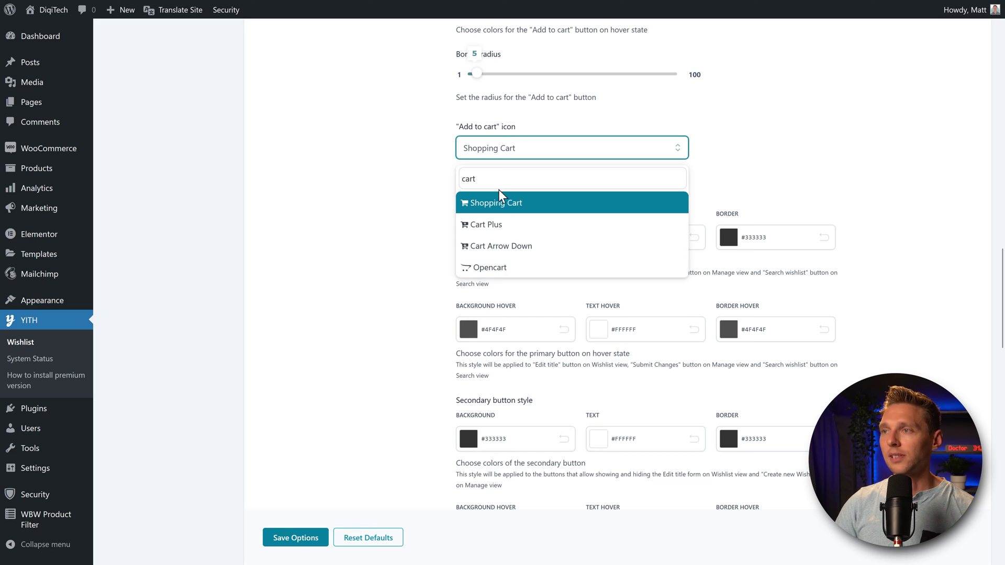
key(ctrl+a)
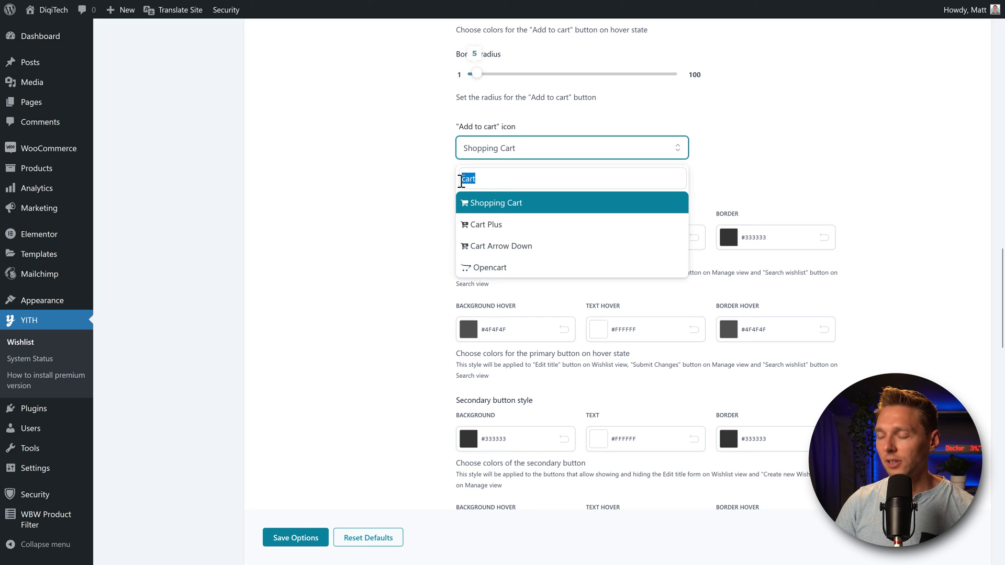
key(BackSpace)
text(basket)
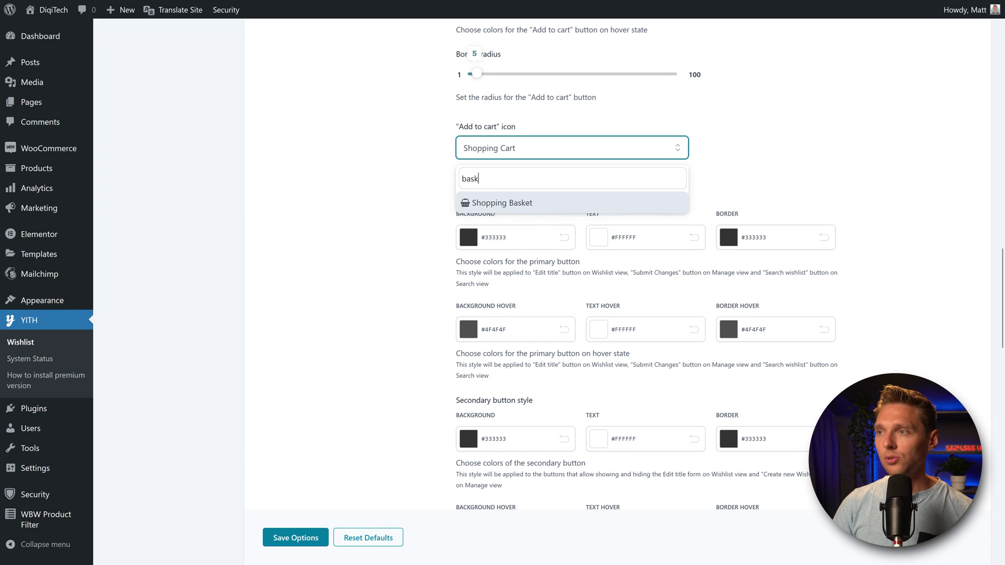
click(496, 203)
click(408, 220)
- Set the Wishlist table style text colour to rgb(51,51,51)
middle_click(876, 179)
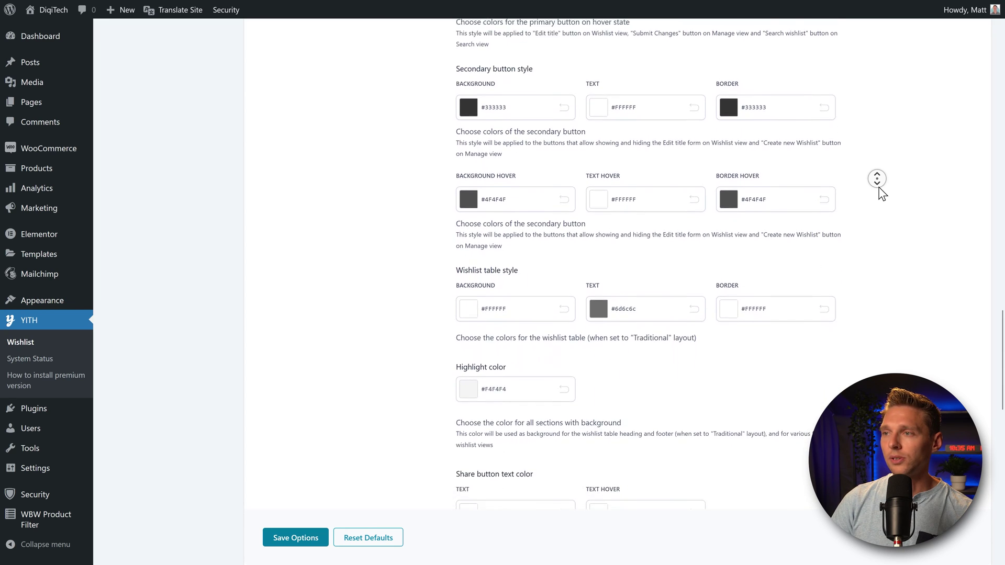
middle_click(875, 191)
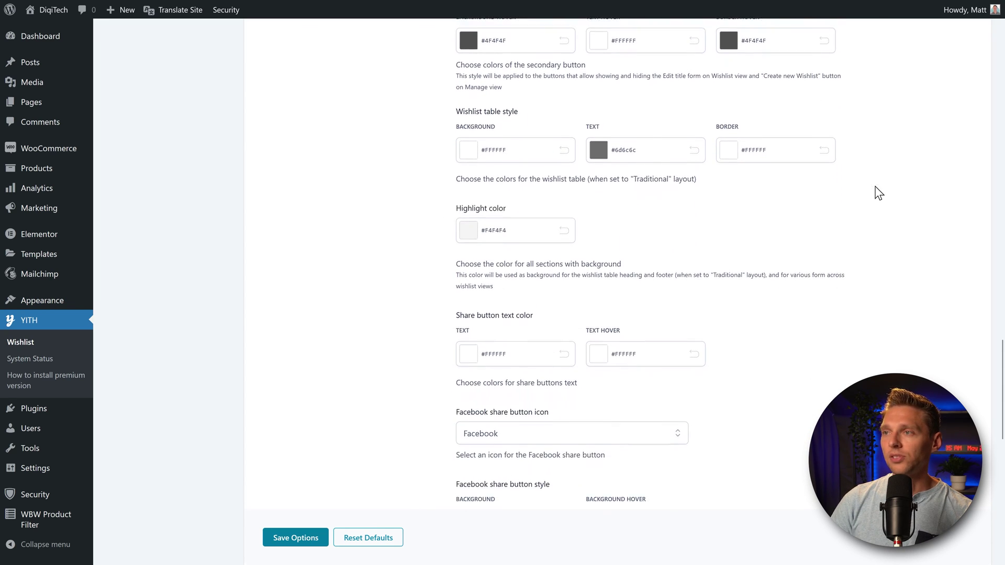
triple_click(628, 151)
text(rgb(51,51,51))
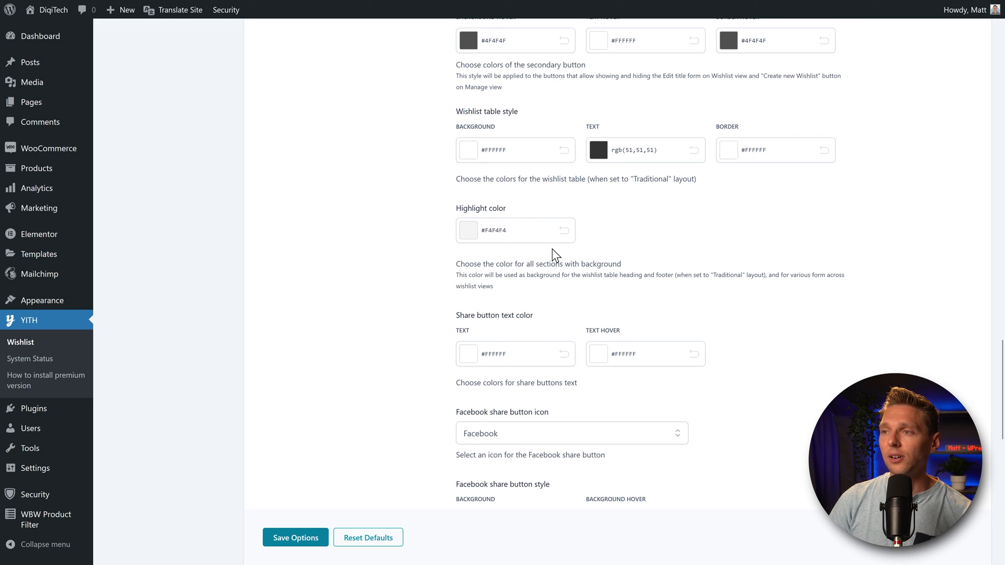
scroll(668, 231, down, 1)
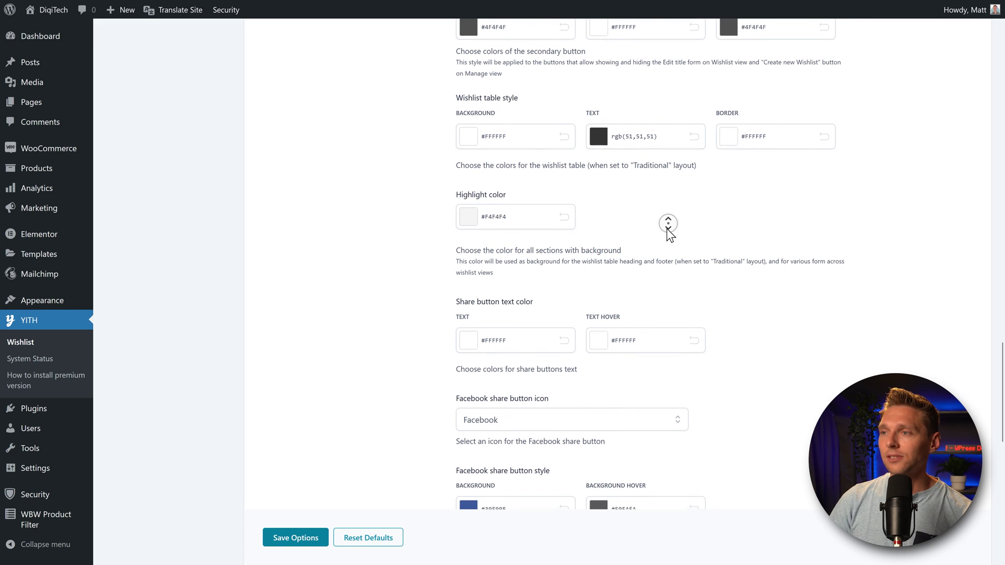
scroll(668, 234, down, 2)
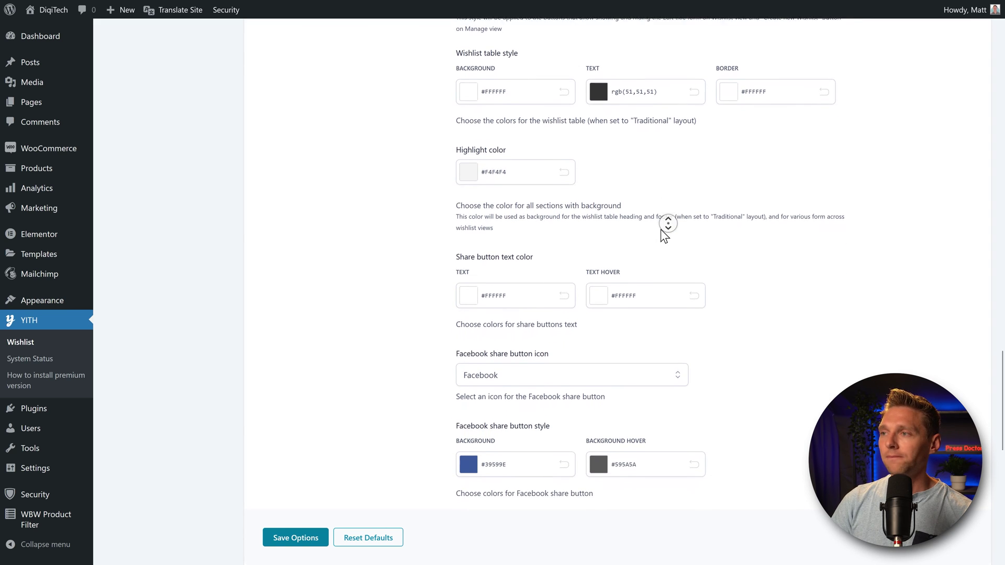
scroll(668, 224, down, 5)
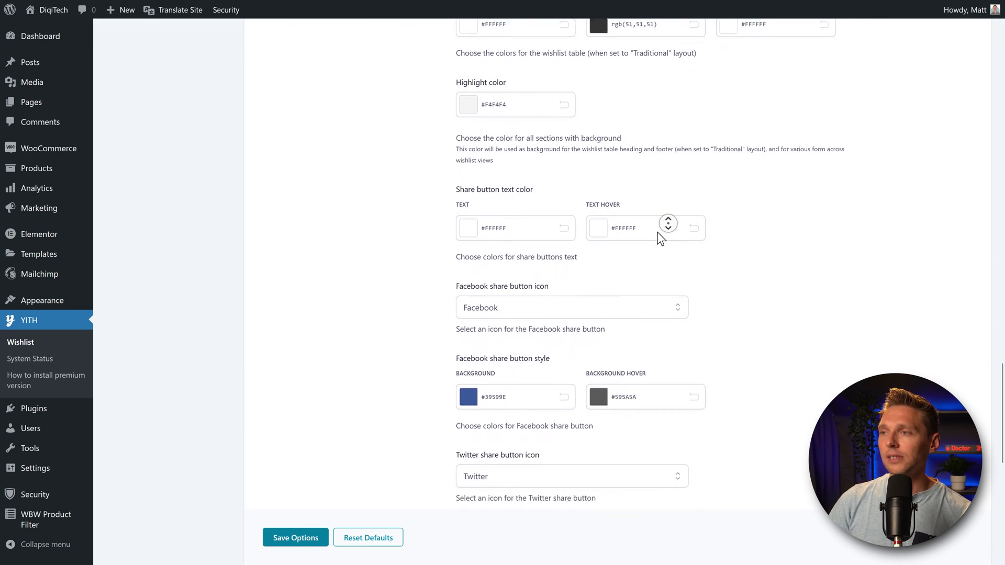
scroll(668, 223, down, 6)
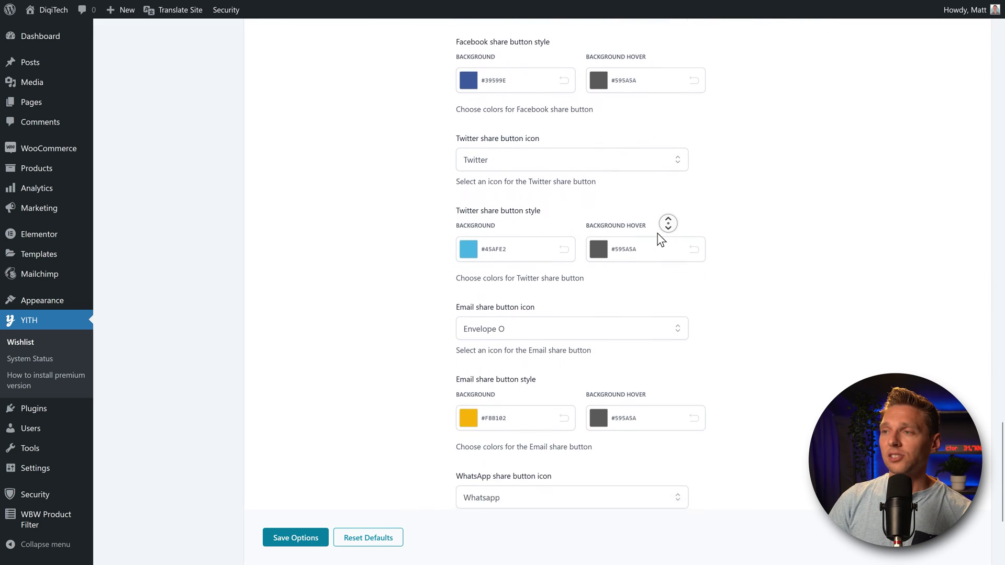
scroll(668, 223, down, 1)
click(653, 247)
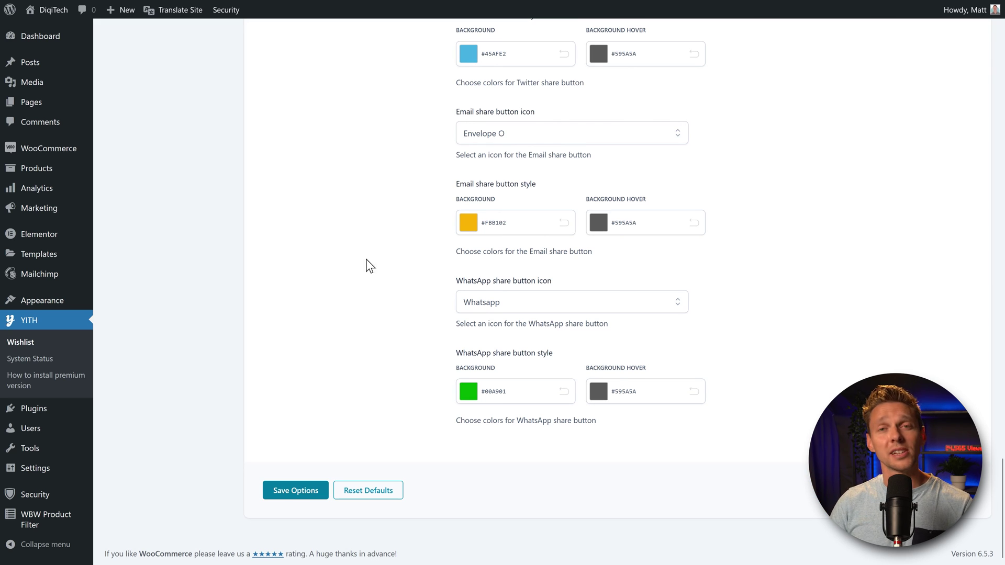
scroll(220, 257, up, 10)
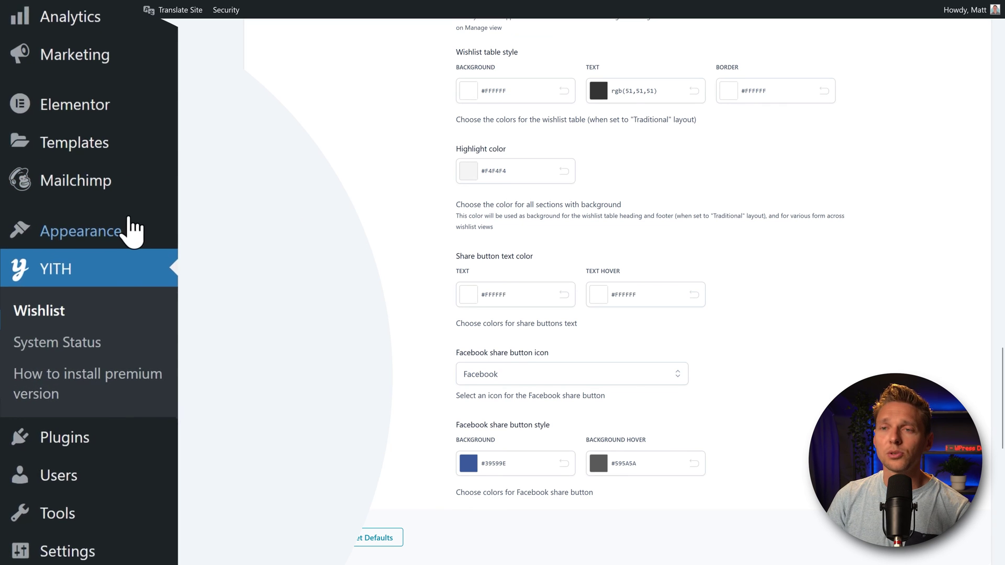
- Open Appearance > Customize and go to its Additional CSS panel
mouse_move(61, 297)
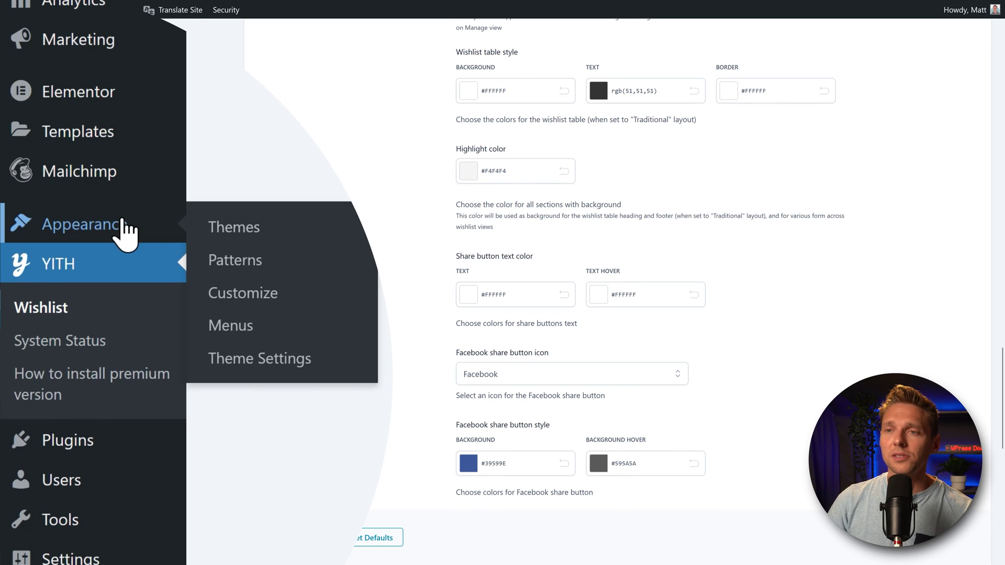
click(246, 290)
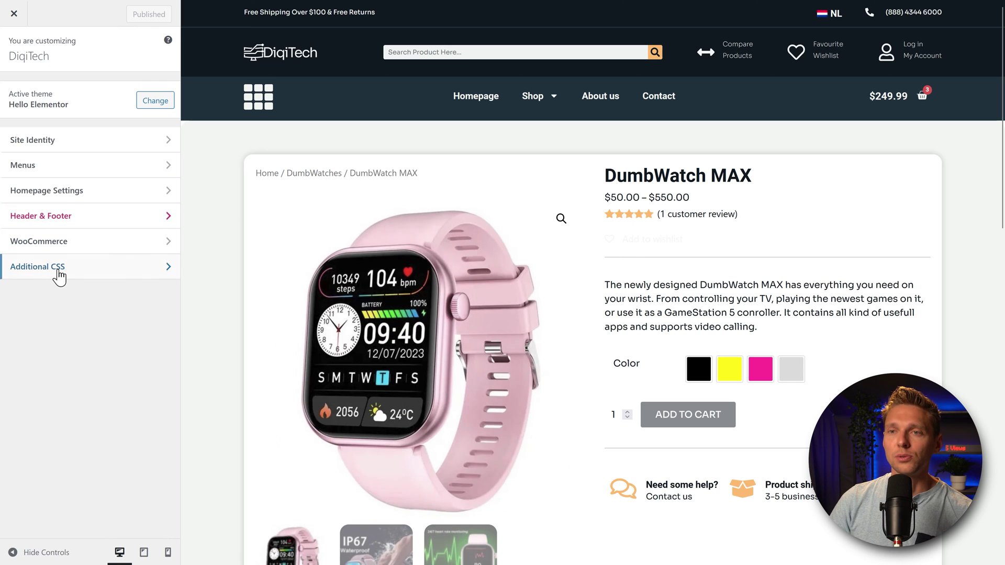
click(59, 276)
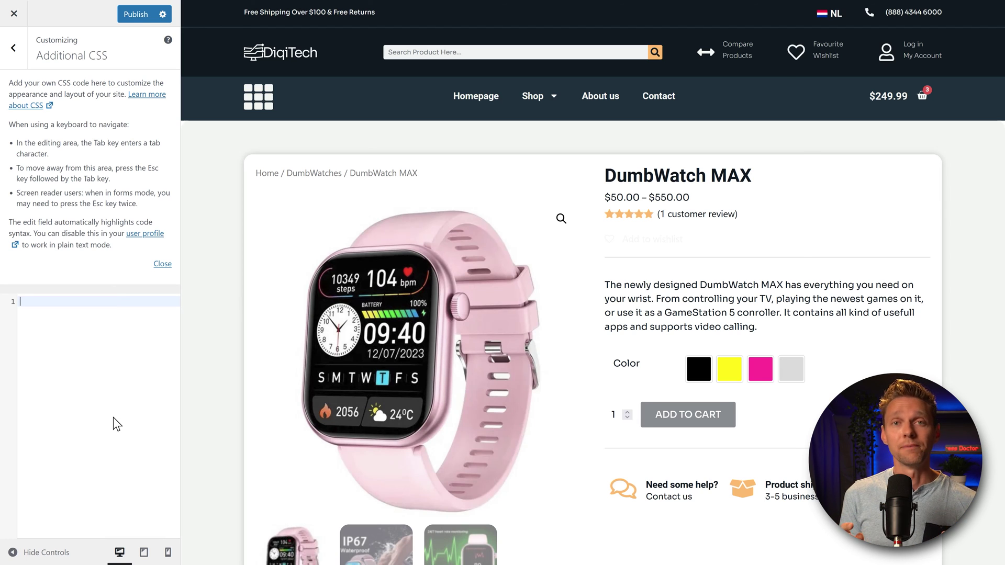
- Copy the saved wishlist CSS rules from Notepad into the Additional CSS editor
key(alt+Tab)
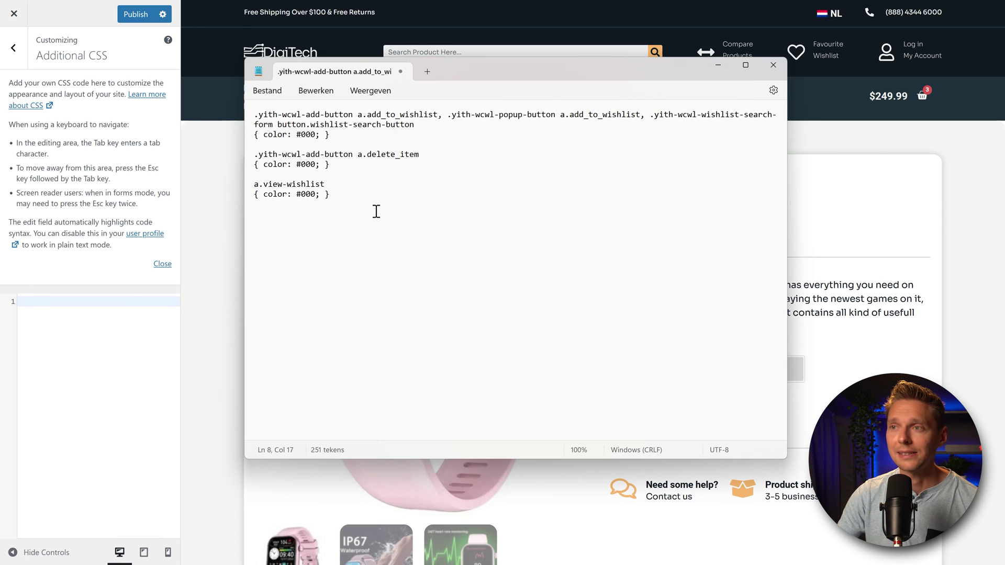
key(ctrl+a)
right_click(281, 123)
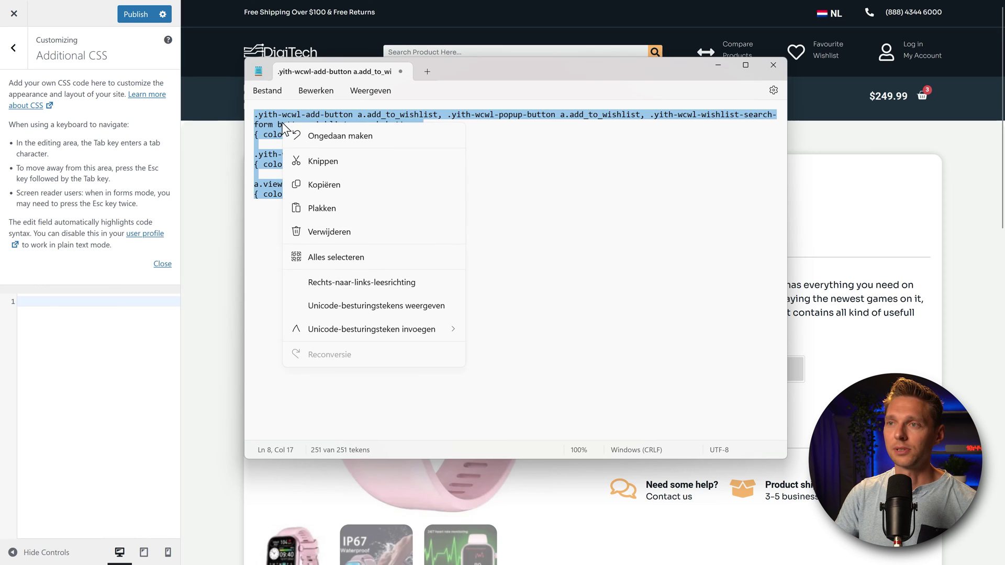
click(333, 189)
click(718, 65)
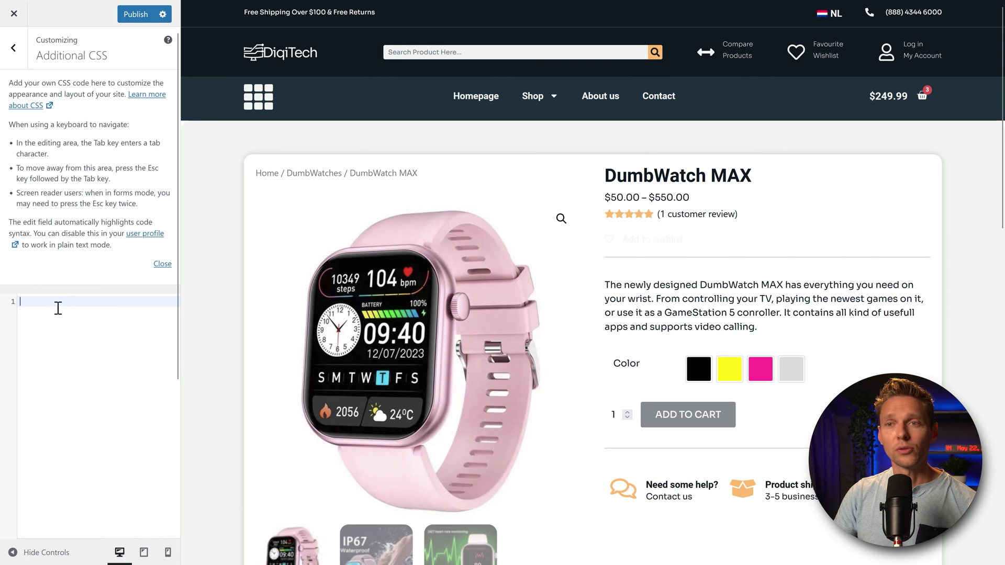
right_click(53, 306)
click(75, 388)
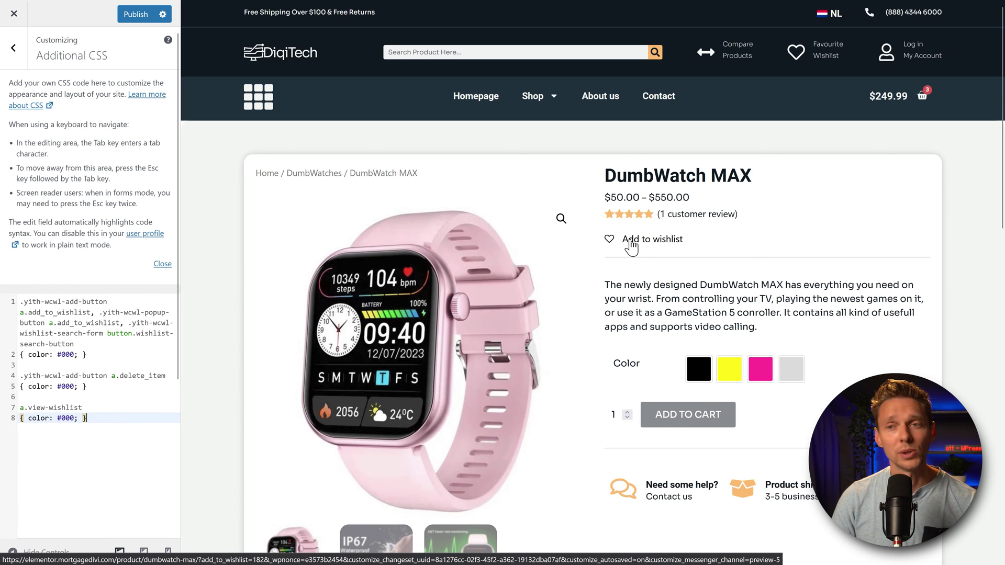
- Try a test colour on the first rule, revert it to #000, and wishlist DumbWatch MAX
double_click(66, 356)
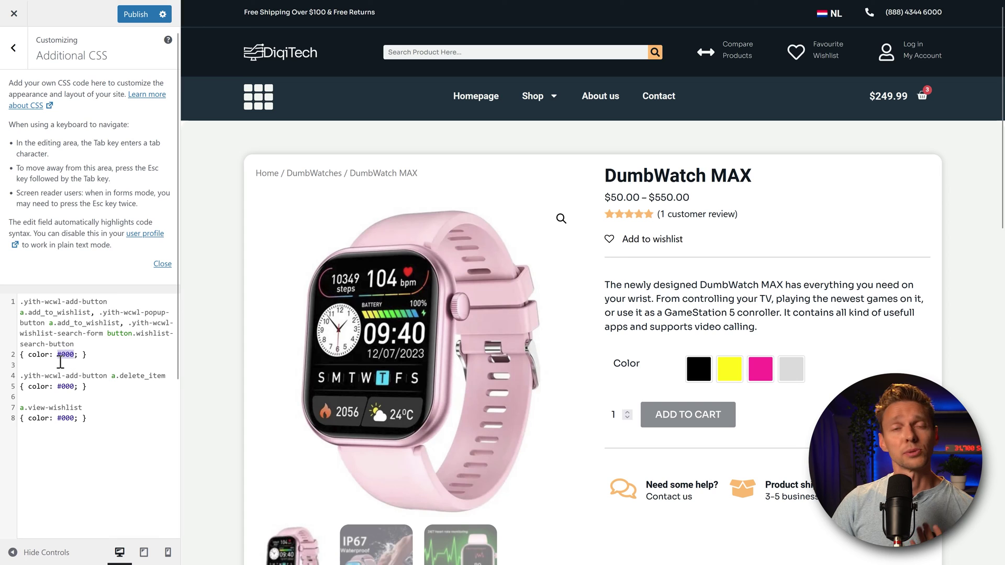
click(59, 363)
double_click(67, 356)
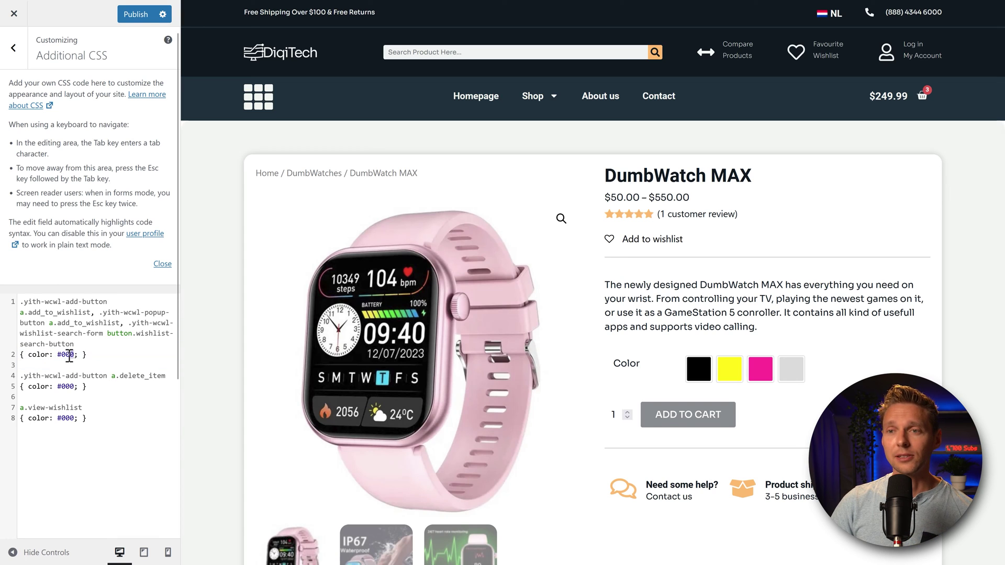
text(777)
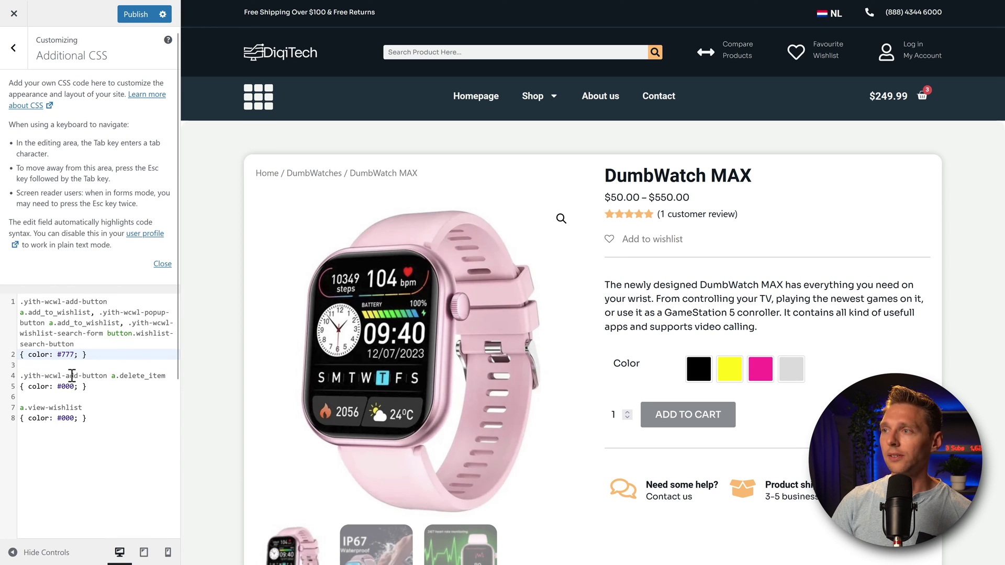
key(ctrl+v)
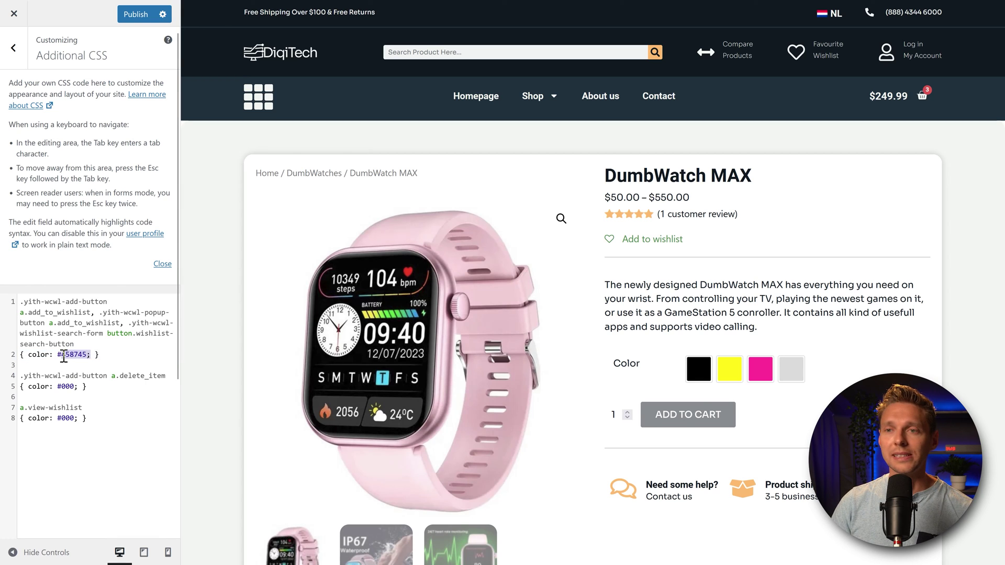
double_click(63, 355)
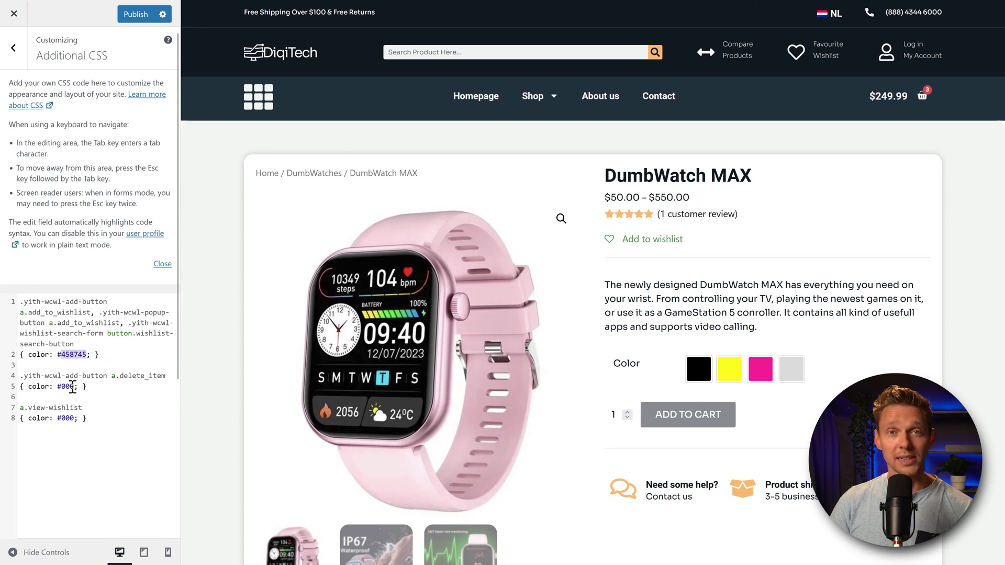
text(000)
click(72, 387)
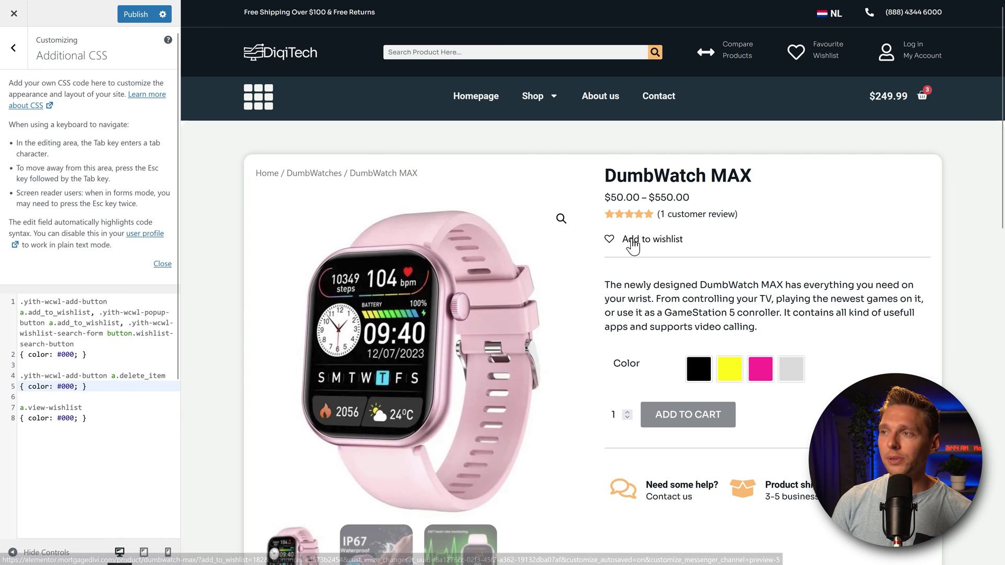
click(632, 242)
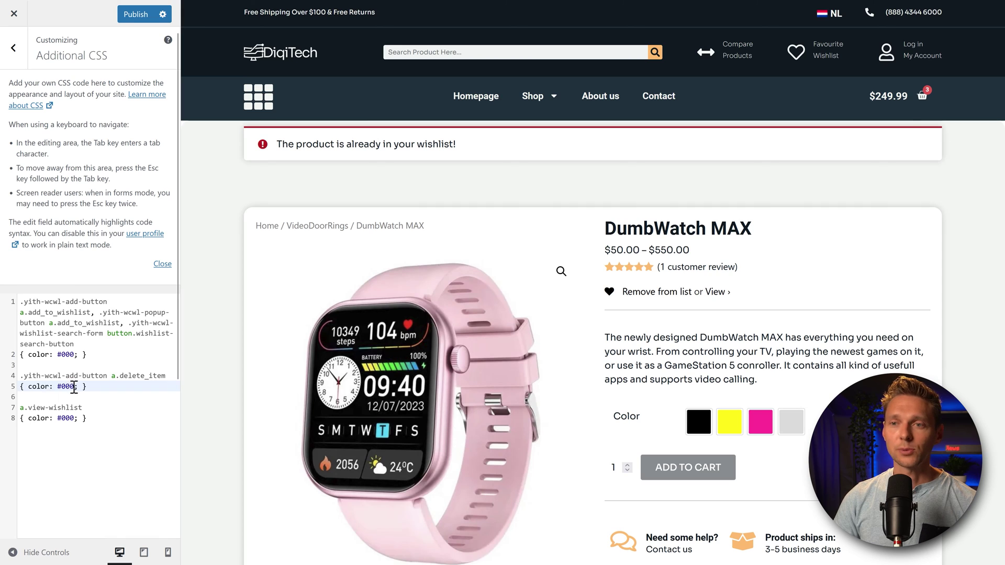
- Test colours on the line 5 and line 8 rules, setting line 5 back to #000
double_click(65, 387)
text(789456)
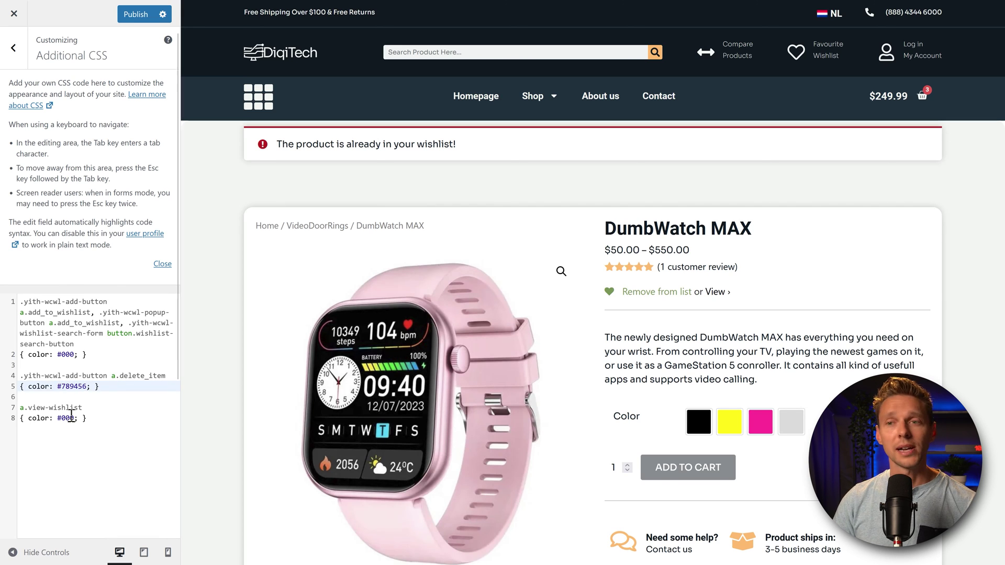
drag(88, 387, 59, 387)
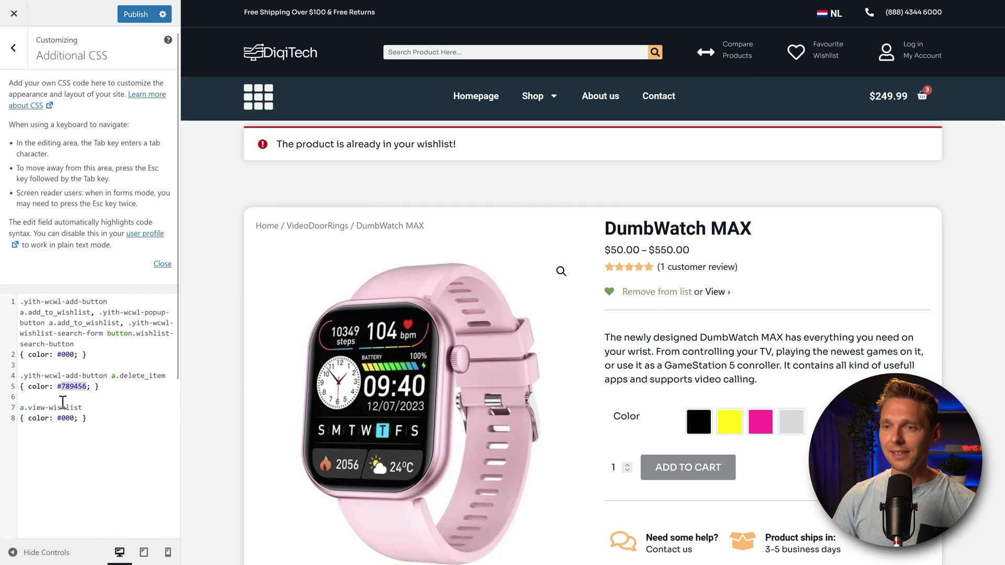
text(#000)
double_click(63, 419)
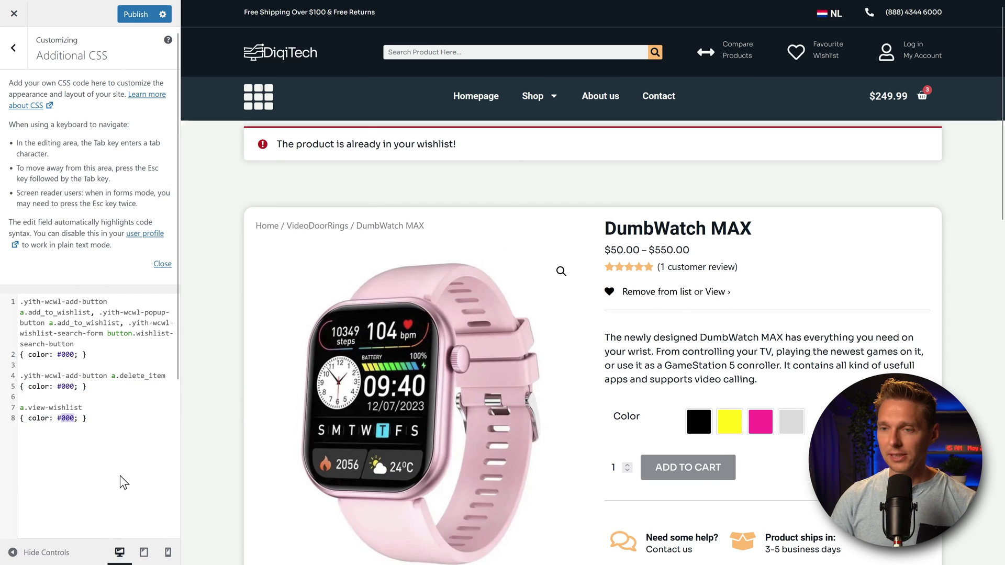
text(4579946)
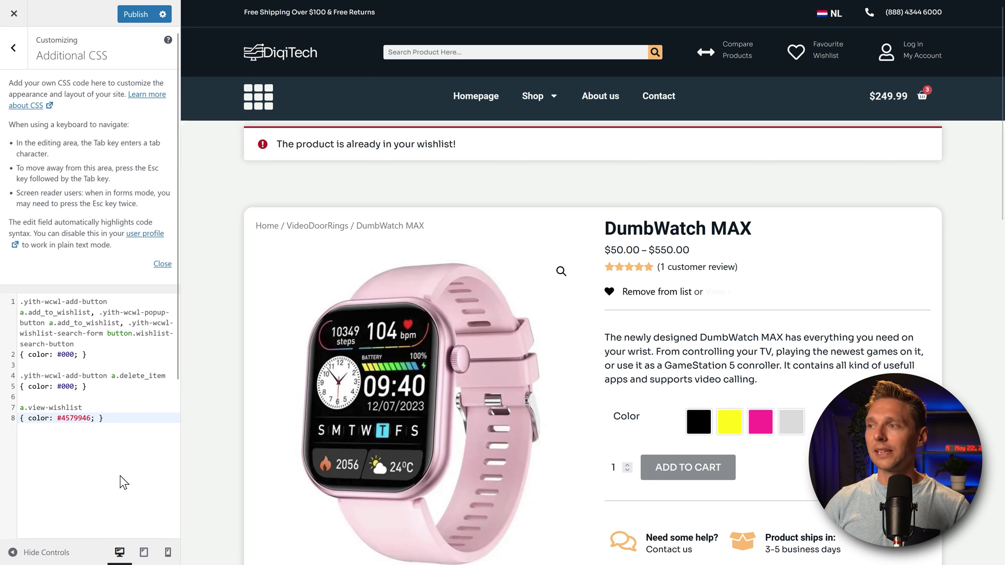
key(BackSpace)
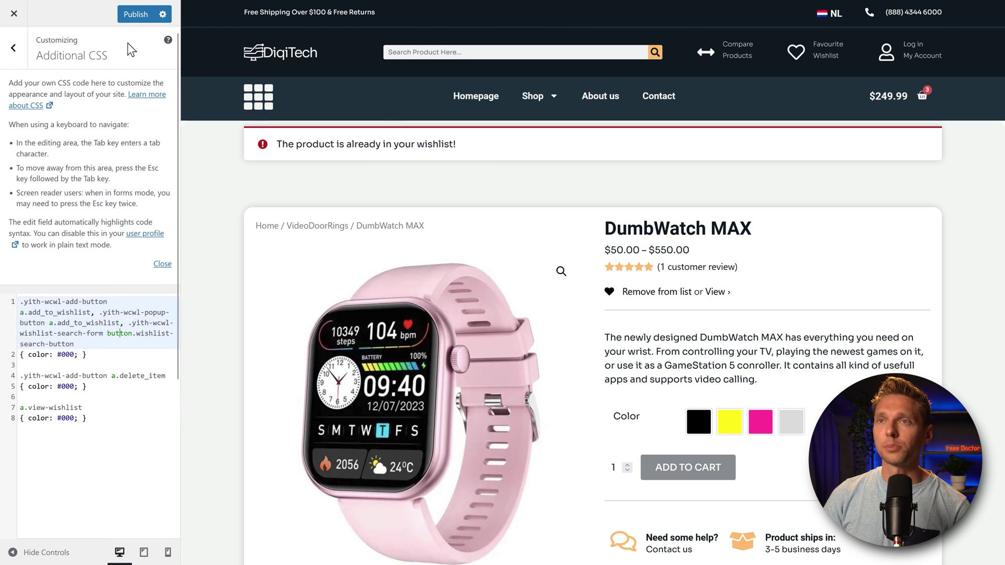
- Add a black td.product-name > a rule, publish the CSS, and close the Customizer
click(135, 14)
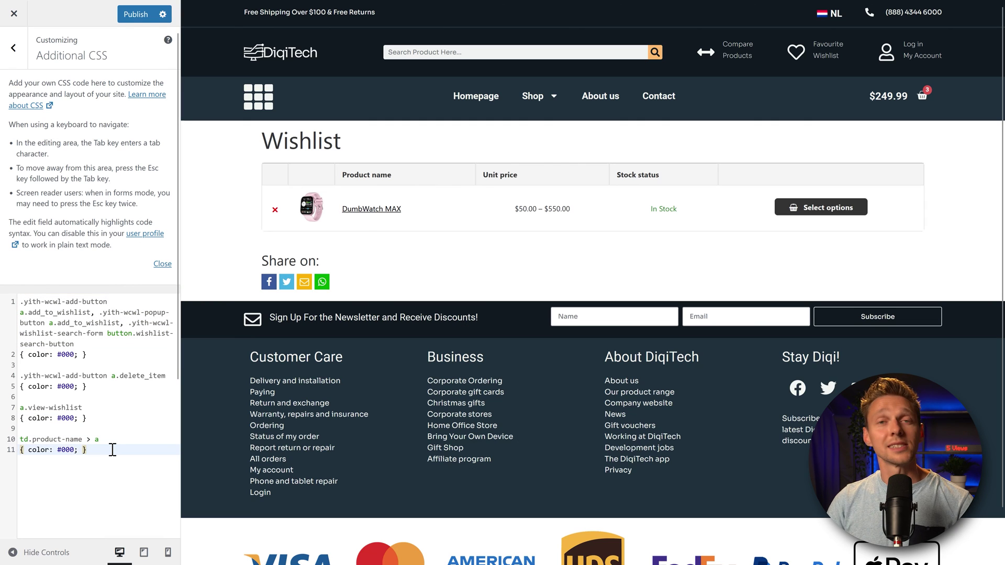
double_click(66, 450)
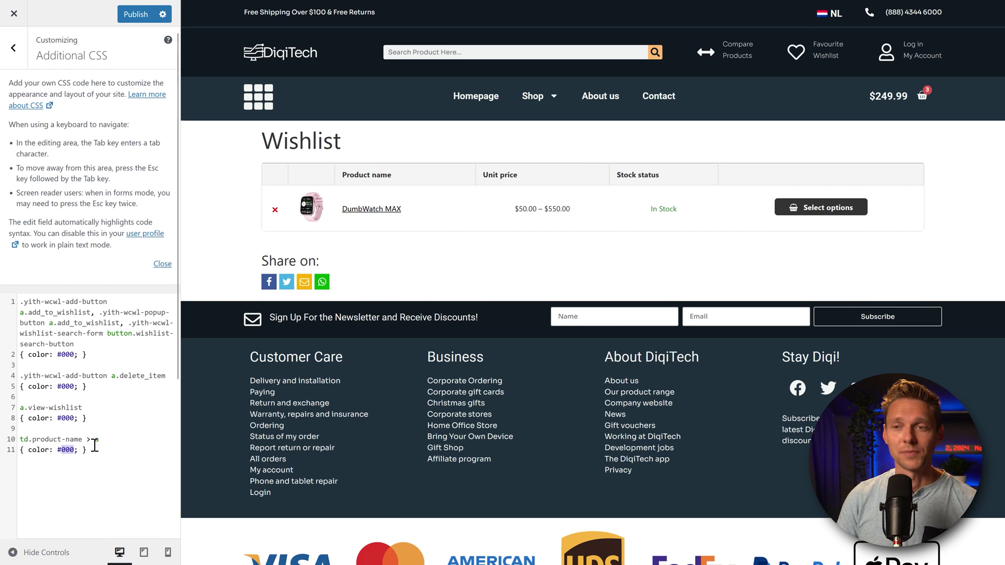
drag(89, 449, 53, 351)
click(78, 386)
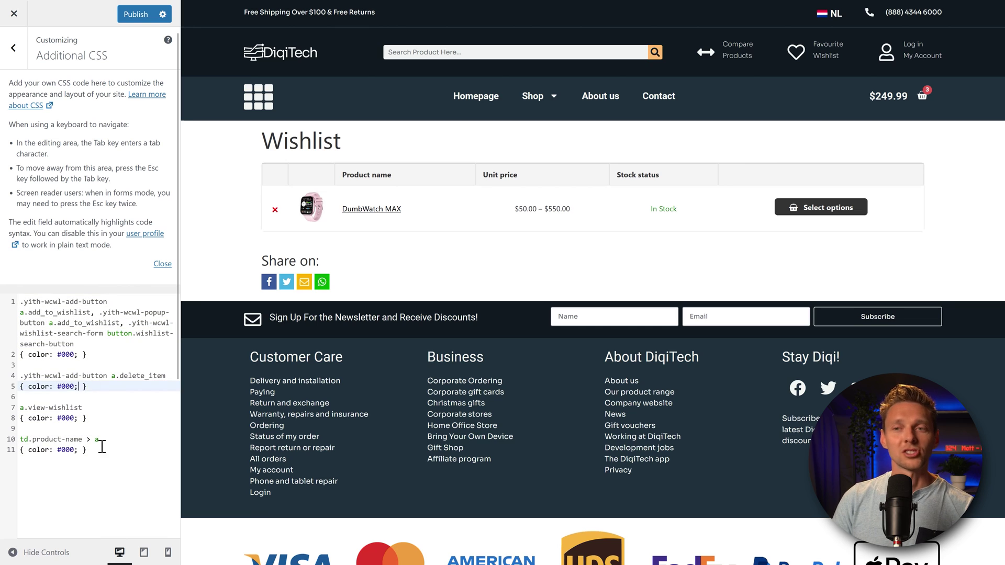
click(135, 14)
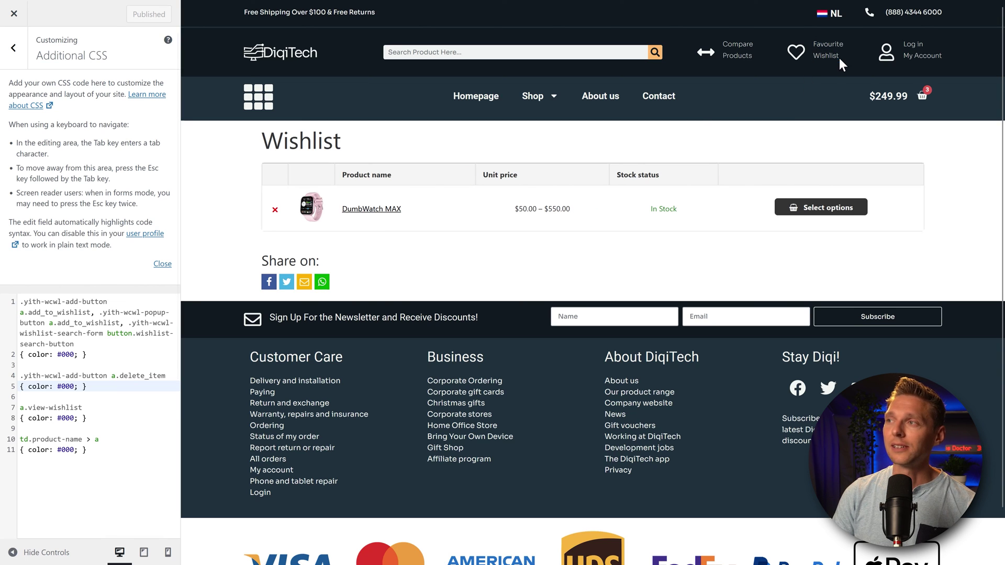
click(14, 14)
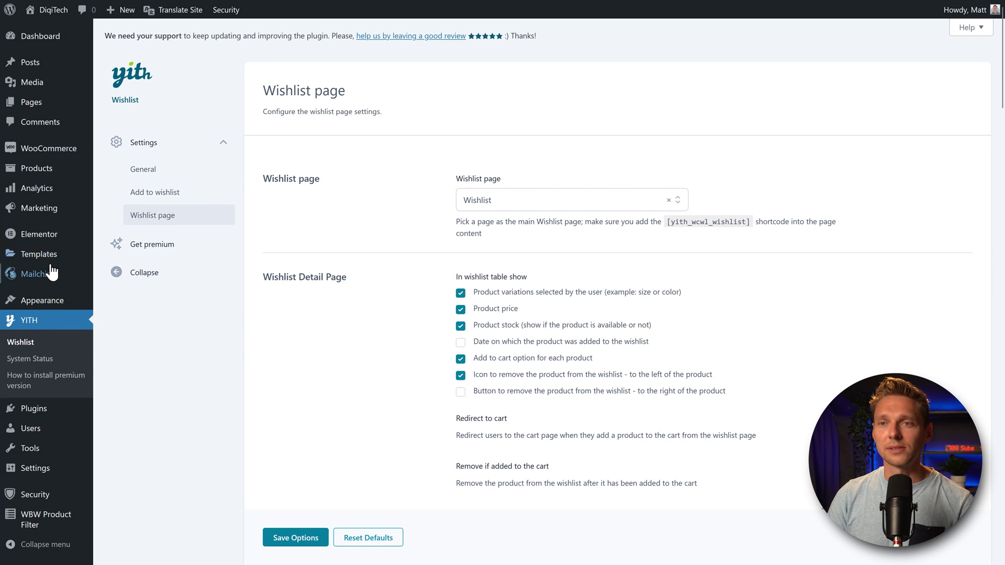
- In the Theme Builder Header template, link the Favourite Wishlist icon box to /wishlist/view/
mouse_move(47, 256)
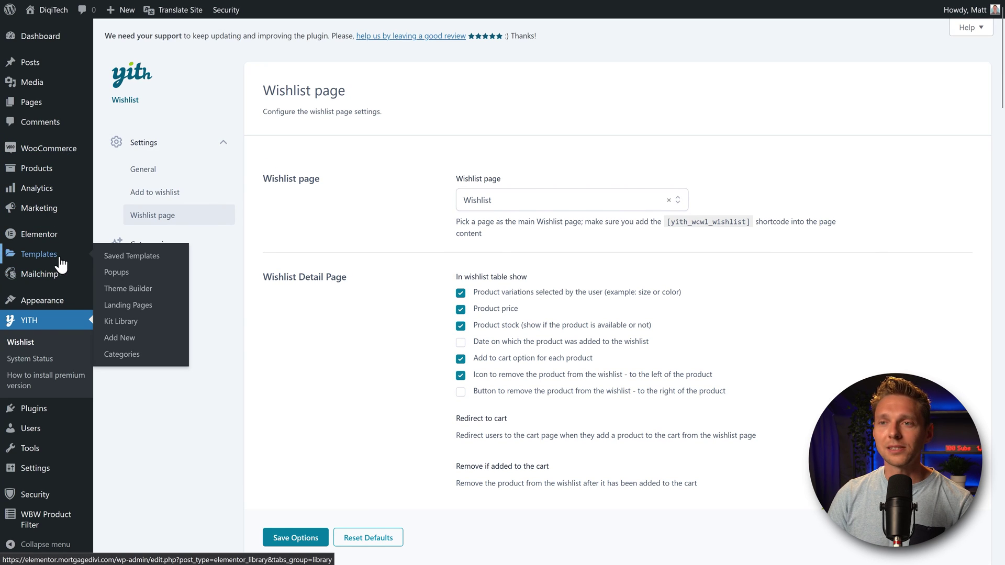
click(139, 290)
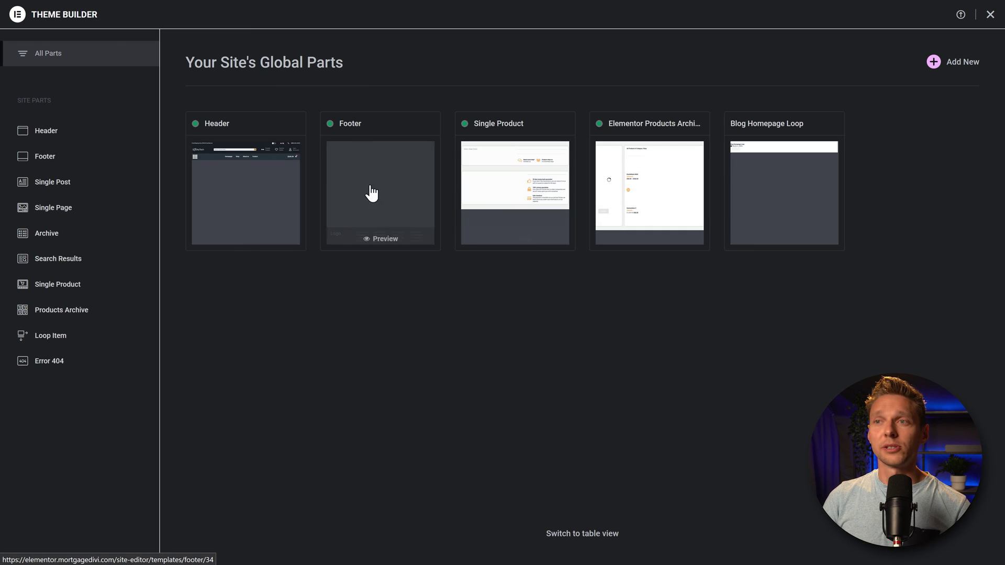
click(254, 194)
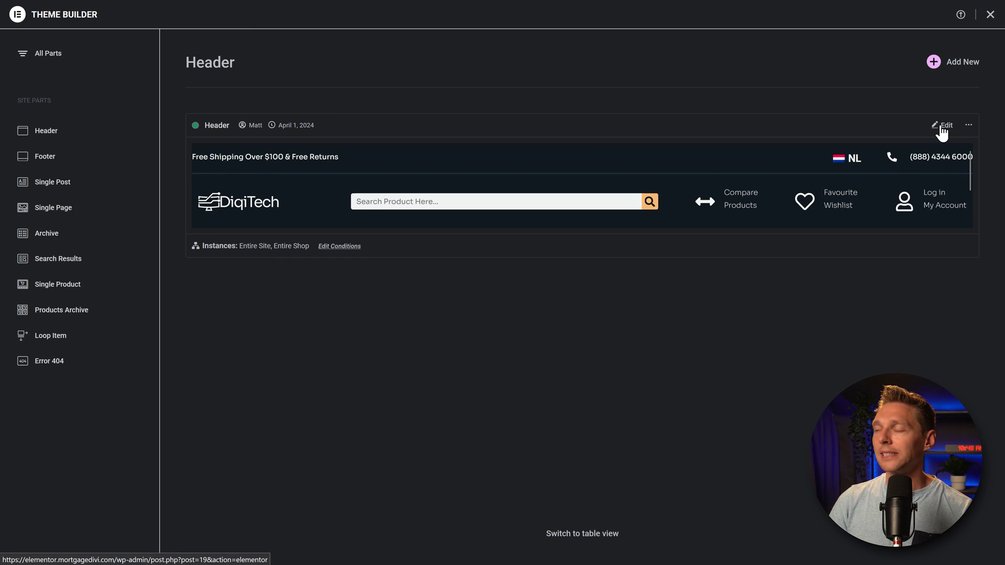
click(937, 130)
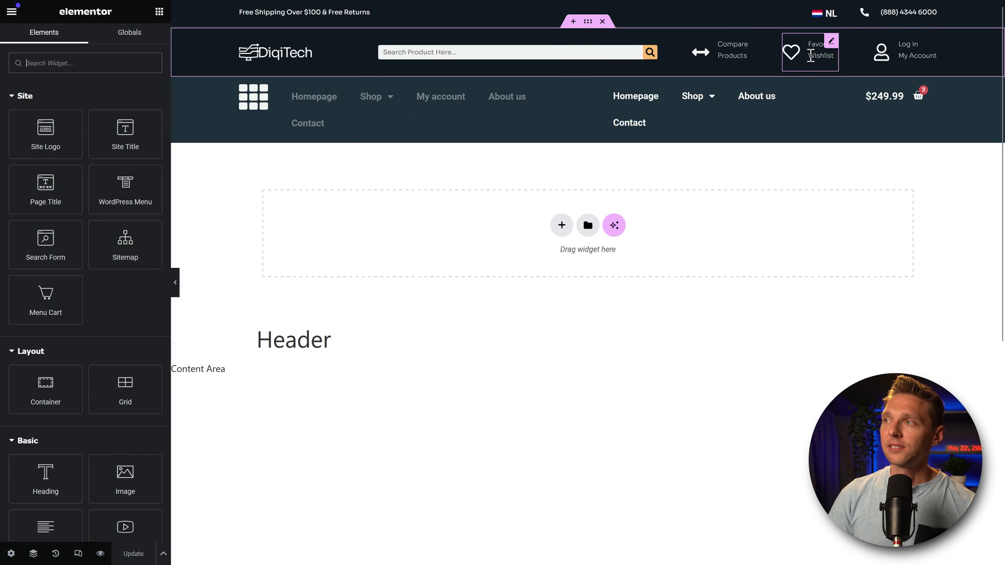
click(800, 36)
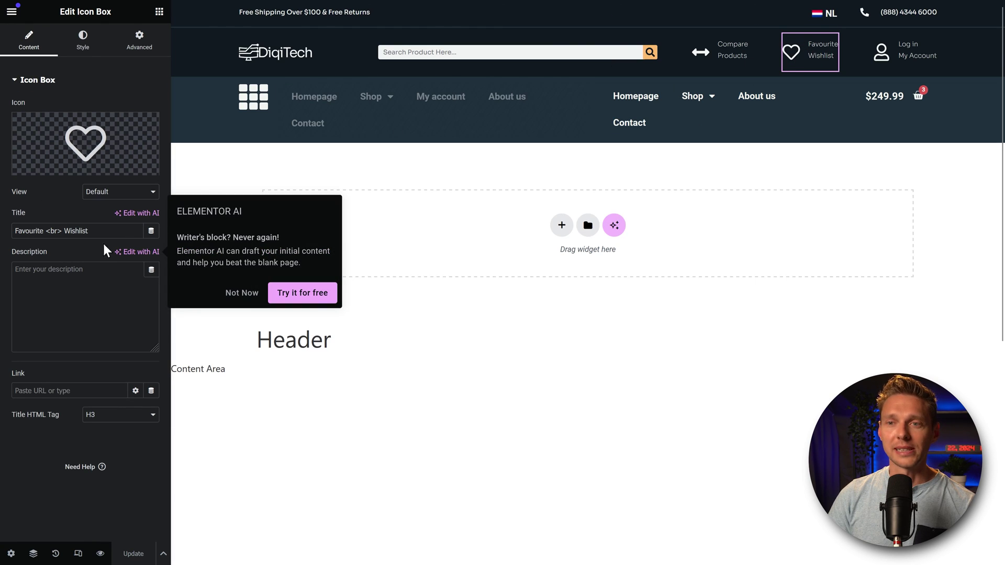
click(63, 390)
text(/wishlist/view/)
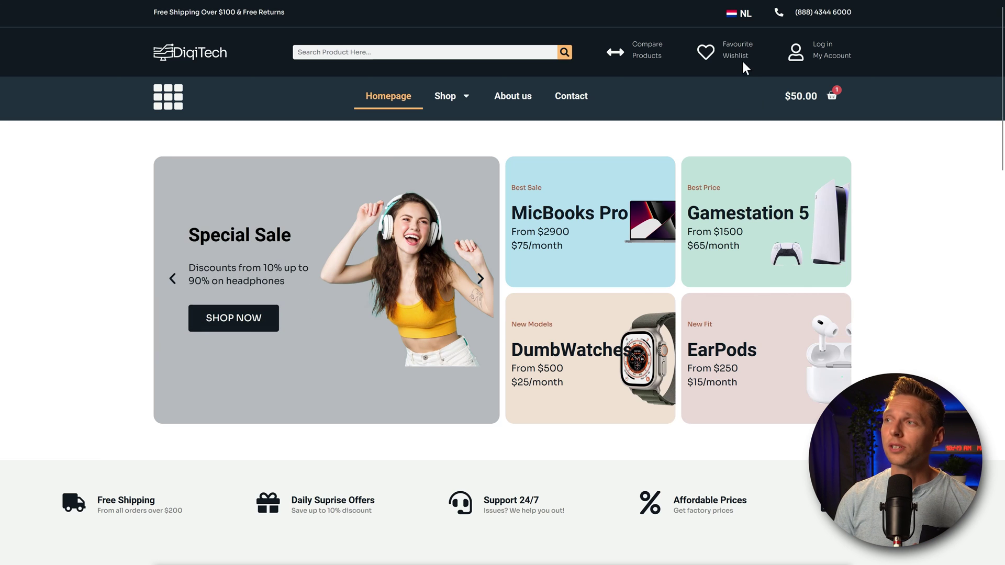
- Open the Wishlist page from the storefront header's Favourite Wishlist link
click(734, 89)
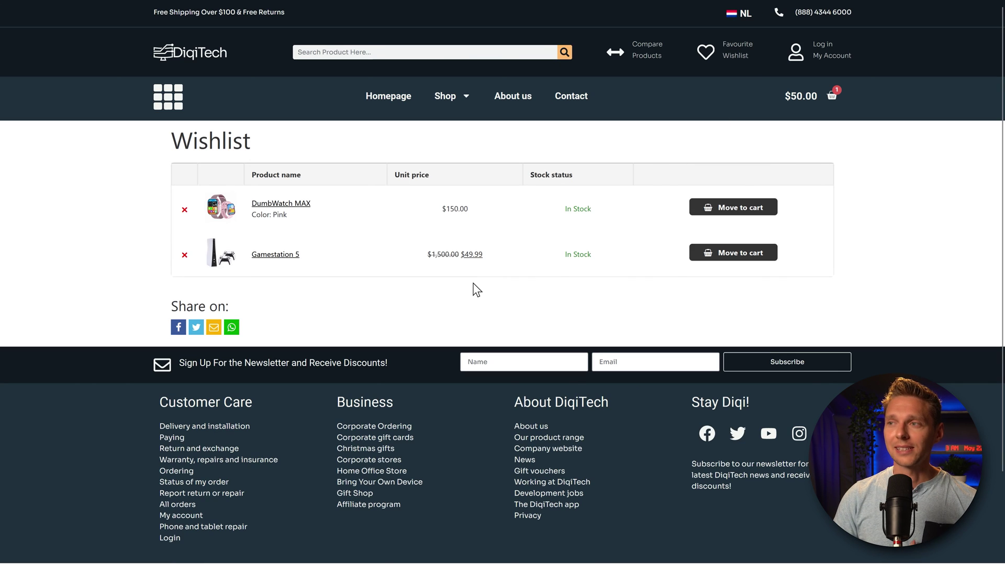